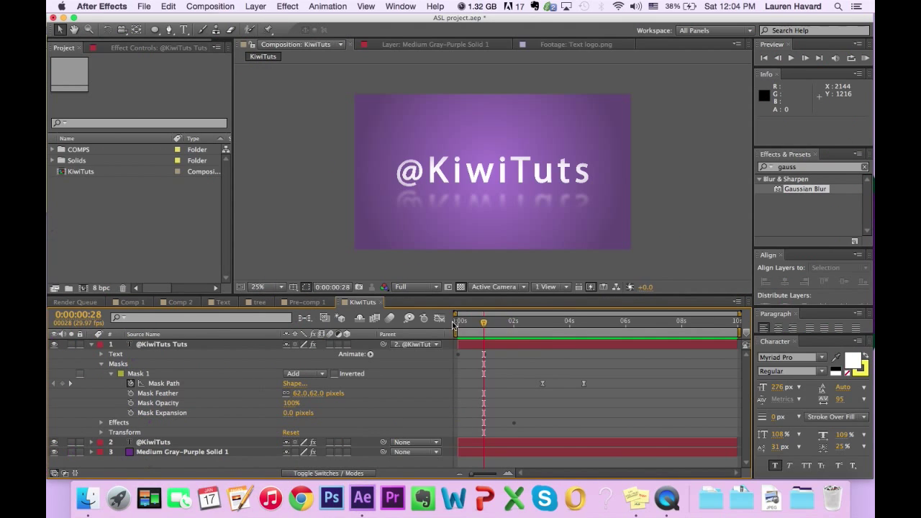
Play the finished KiwiTuts composition from the beginning to review its text animation
drag(477, 321, 442, 326)
key(space)
key(space)
drag(461, 325, 442, 326)
key(space)
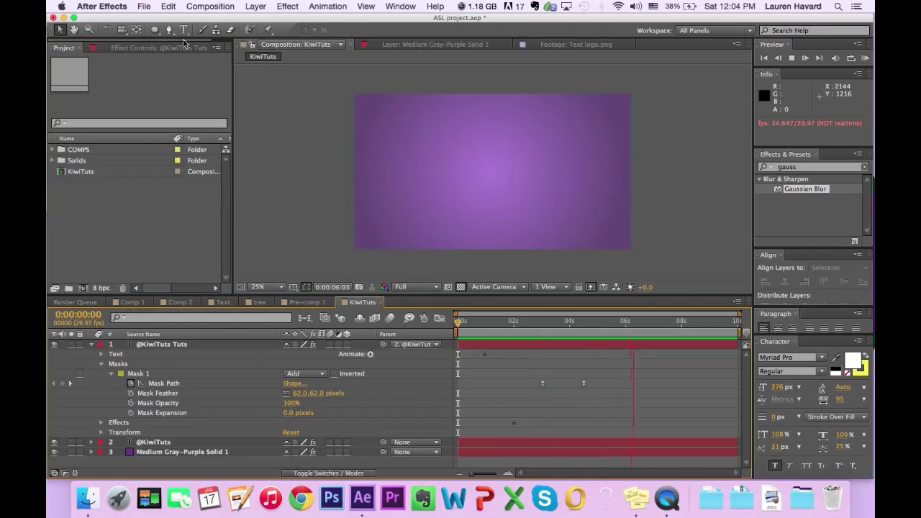
key(space)
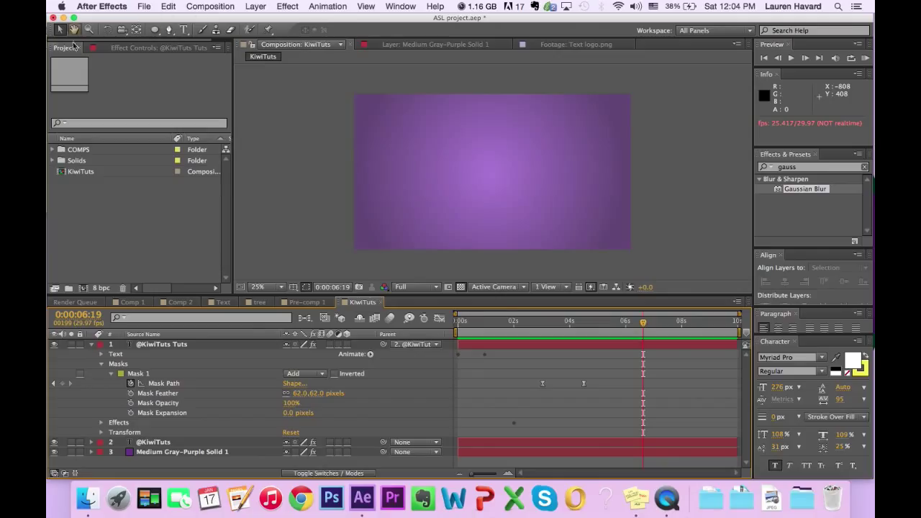
Create a new composition named Main with the HDTV 1080 29.97 preset and a five-second duration
click(82, 288)
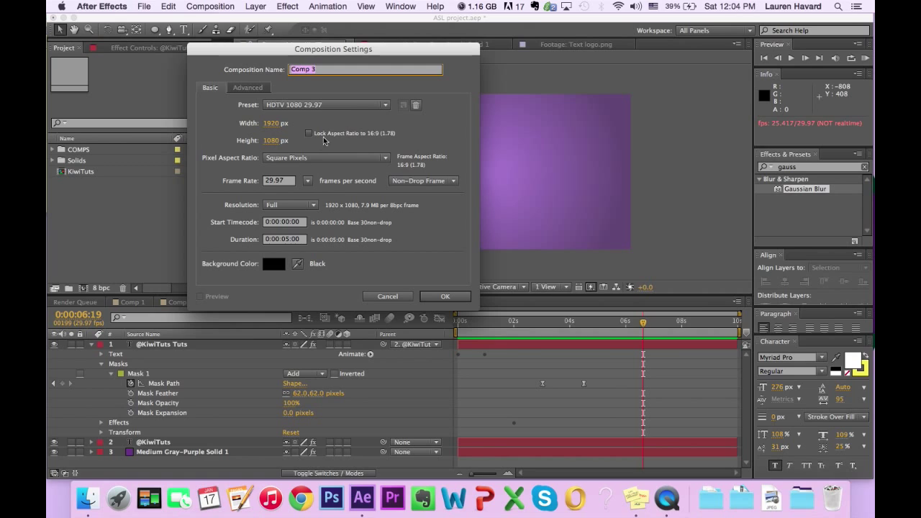
text(Main)
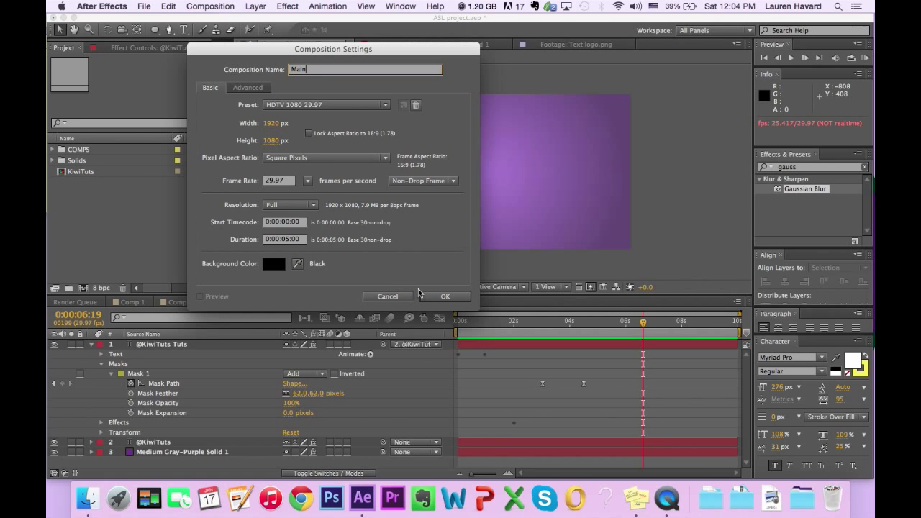
click(444, 297)
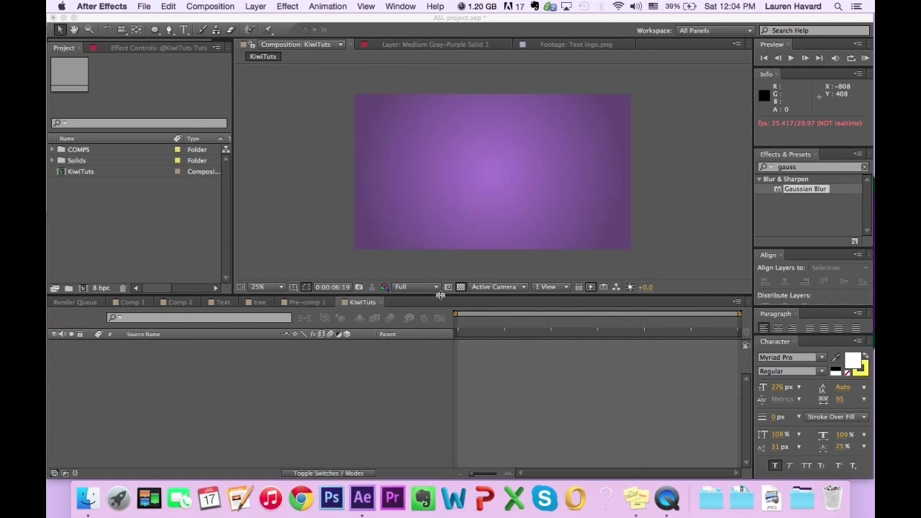
click(461, 287)
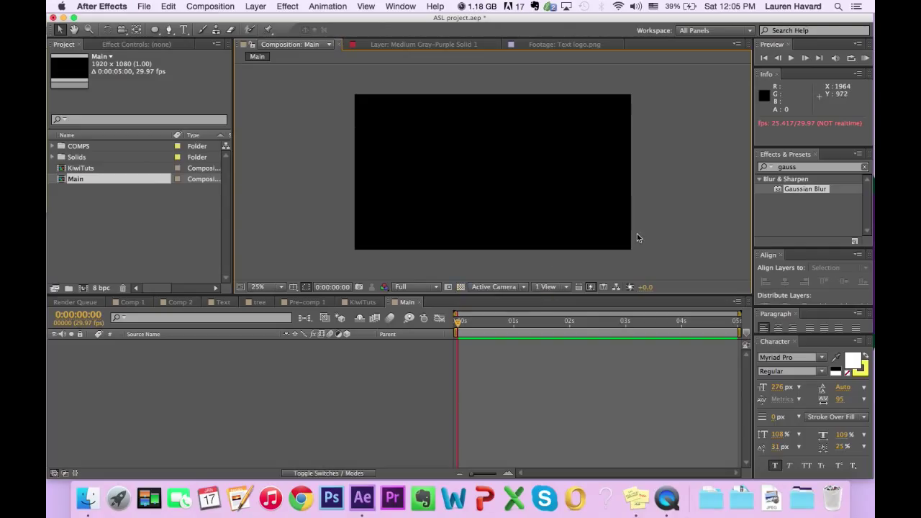
Add a purple solid layer at composition size to Main
key(super+y)
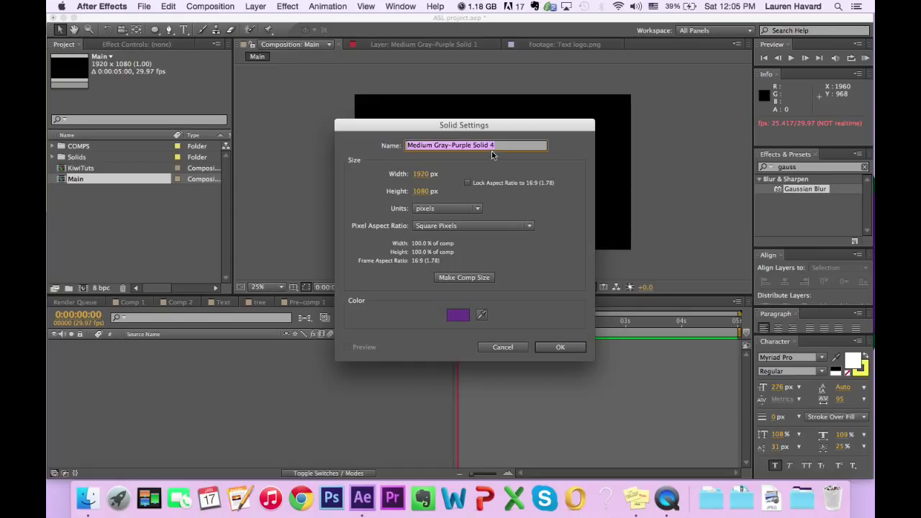
click(464, 278)
click(561, 348)
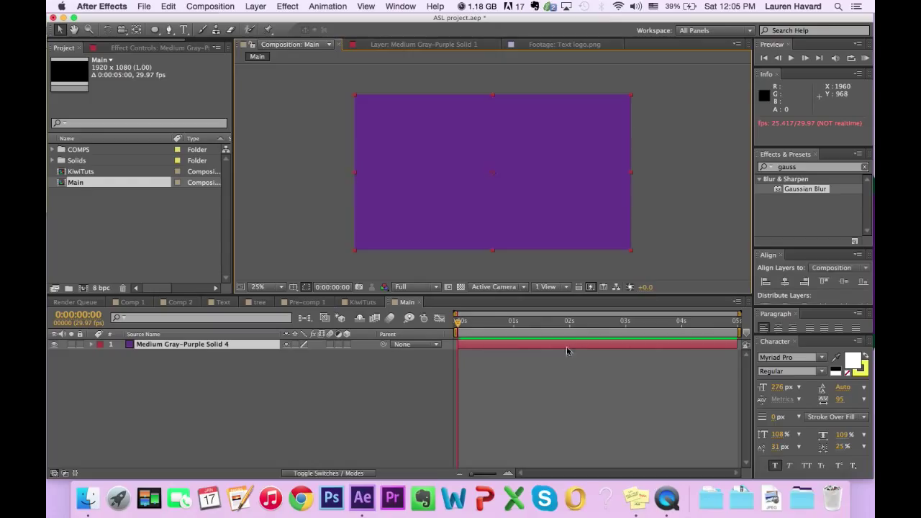
Find the Ramp effect and apply it to the purple solid
click(771, 168)
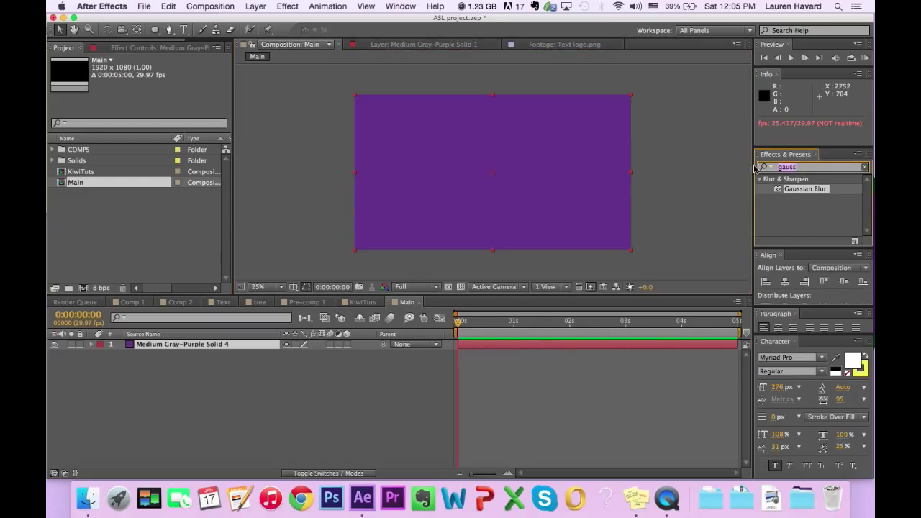
text(ramp)
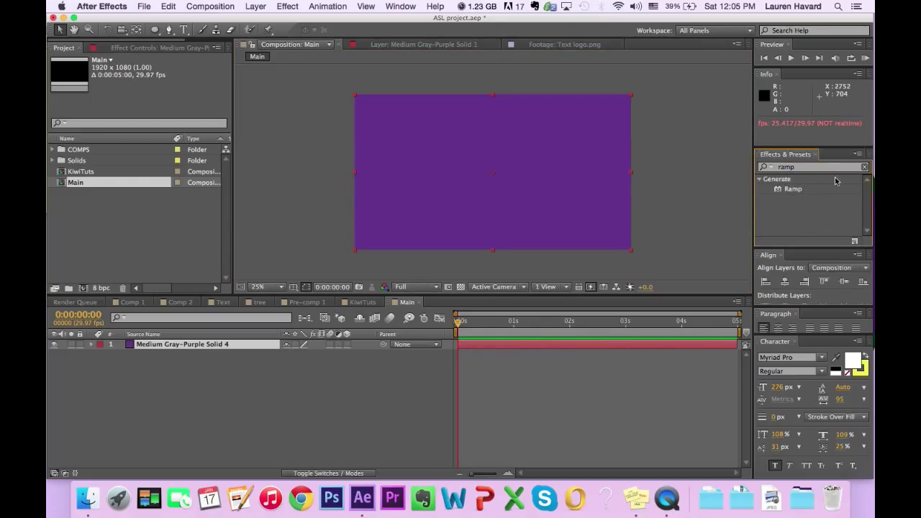
double_click(792, 188)
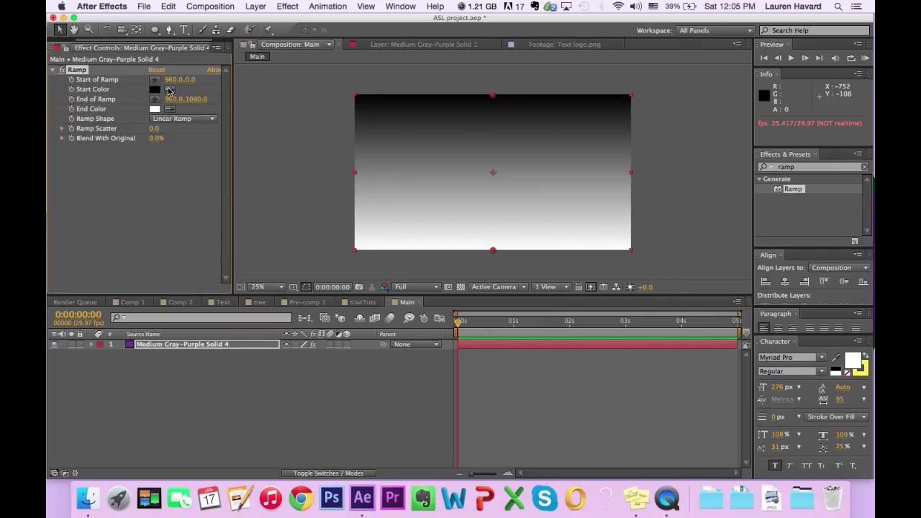
Change the ramp shape to Radial Ramp and sample the solid's purple layer swatch as the end color
click(172, 120)
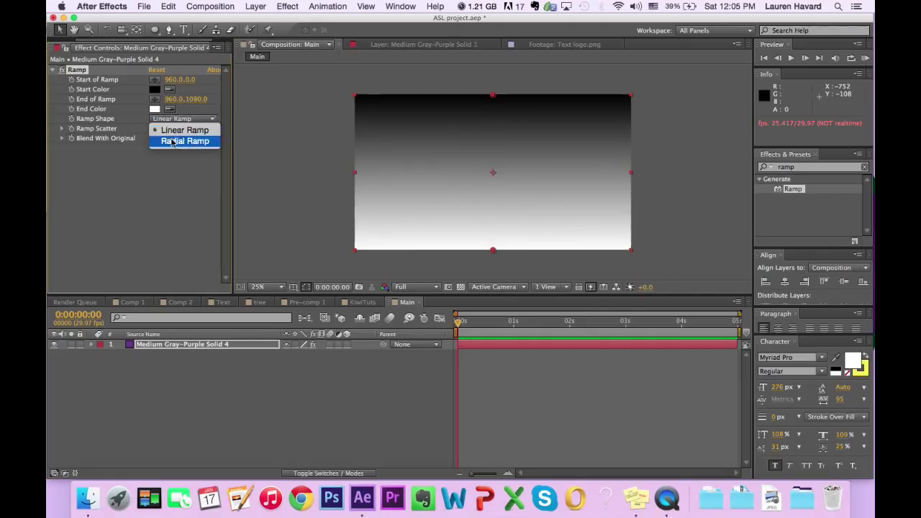
click(174, 138)
click(169, 109)
click(131, 346)
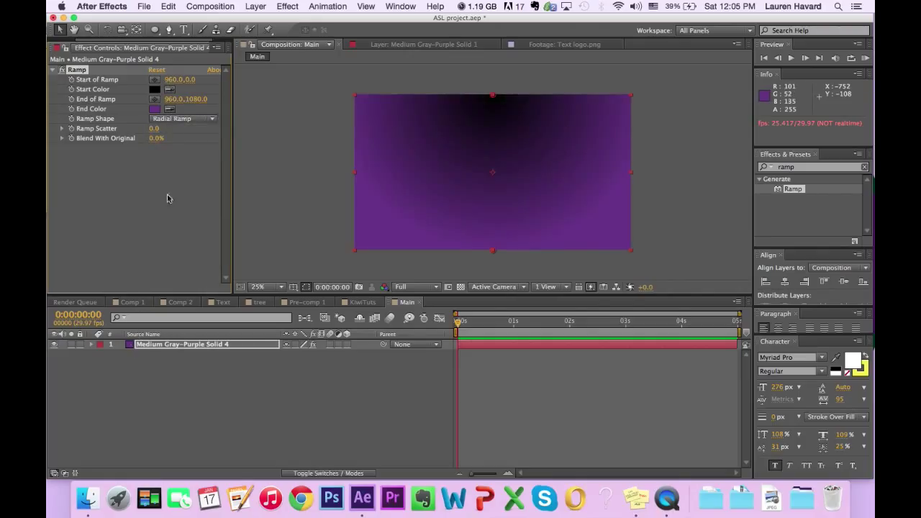
Set the ramp's start color to light purple C18AE7, based on the purple sampled from the composition
click(157, 92)
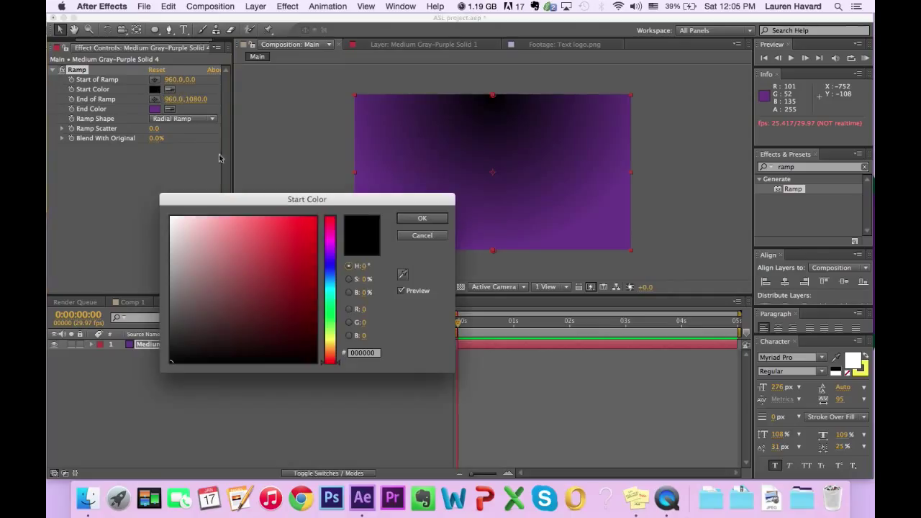
click(174, 225)
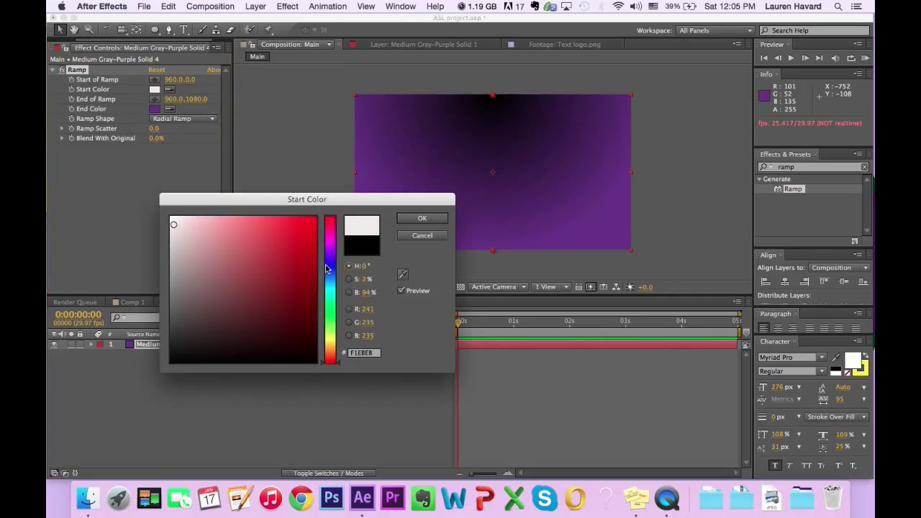
drag(328, 268, 331, 246)
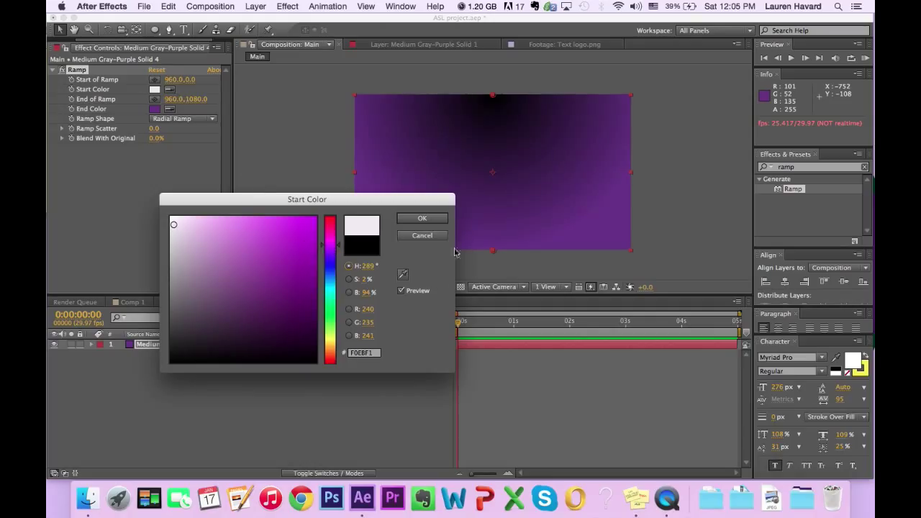
click(400, 280)
click(574, 239)
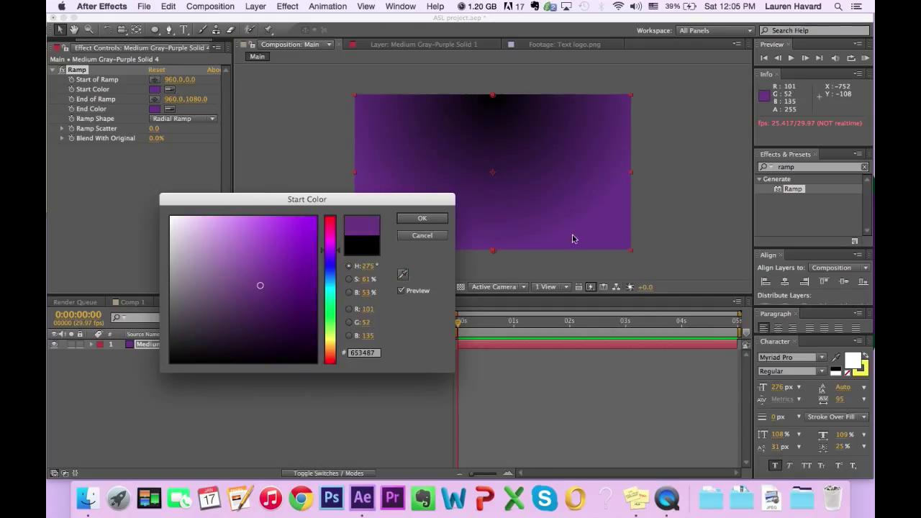
drag(260, 287, 229, 230)
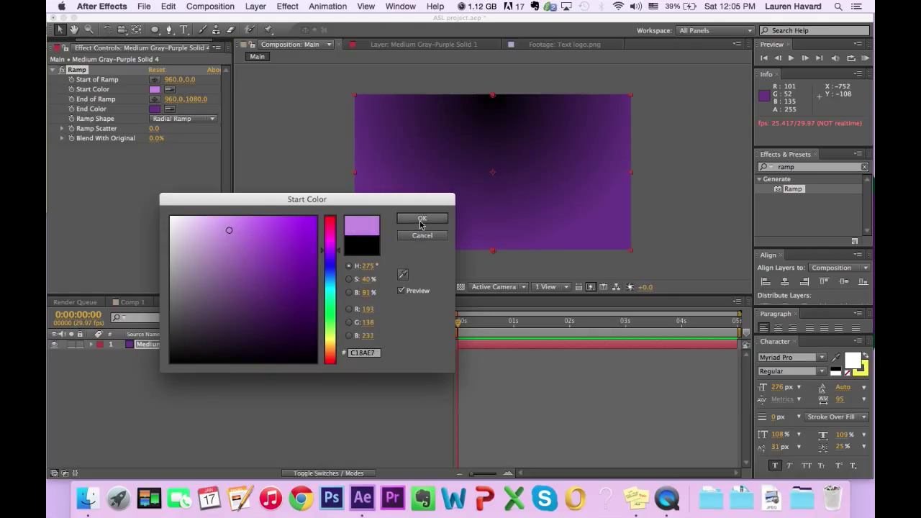
click(421, 221)
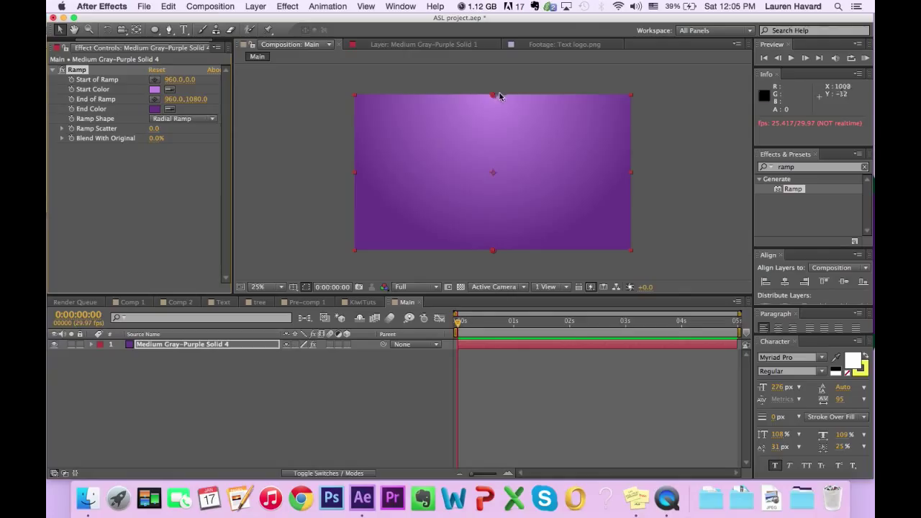
Place the ramp's start point near the frame's centre at 952, 520 and its end point just below the frame
click(154, 80)
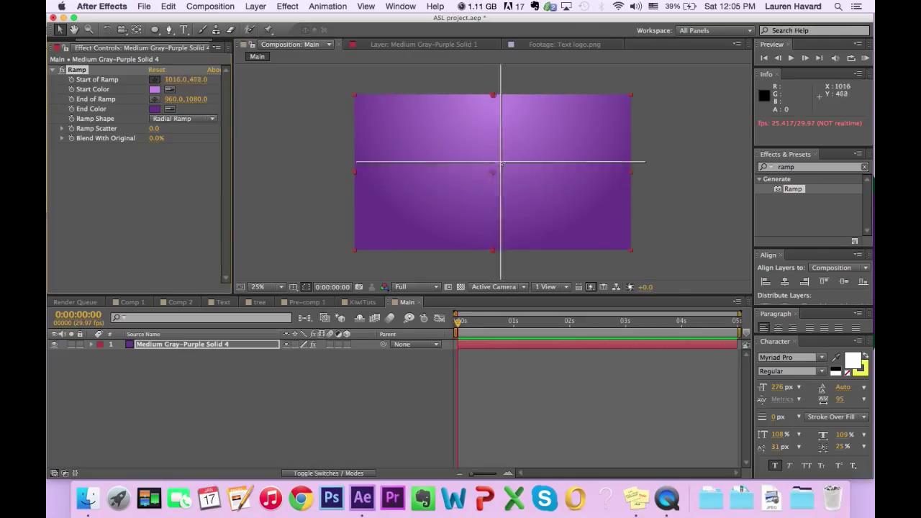
click(492, 171)
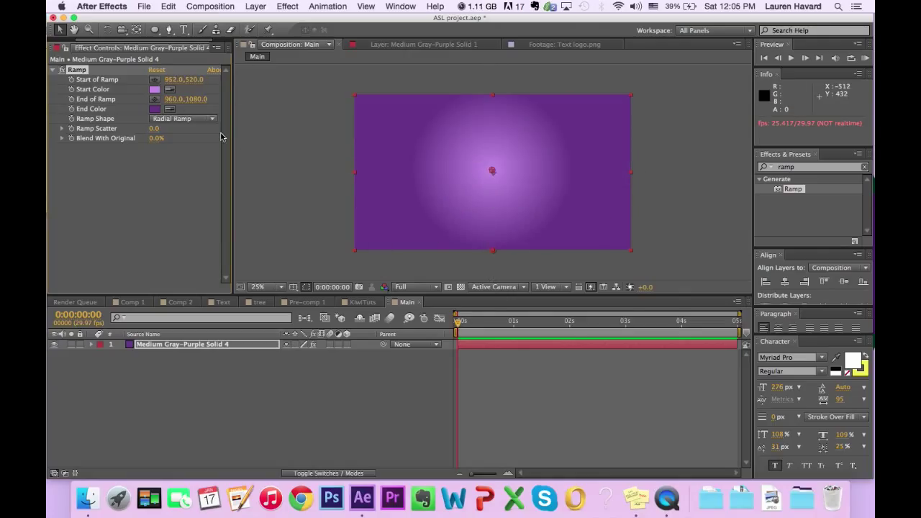
click(154, 99)
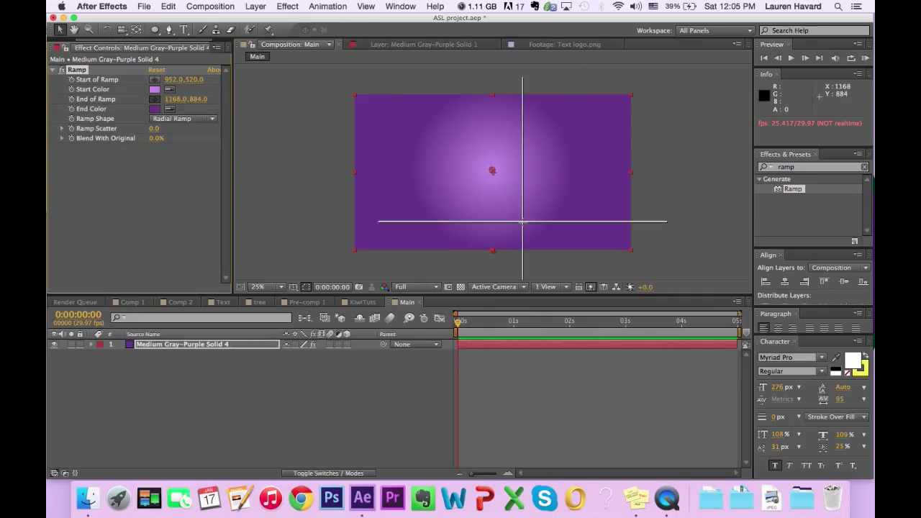
click(488, 277)
Widen the radial gradient by moving the ramp's end point farther below the frame to about 924, 1672, and deselect the solid
key(comma)
key(comma)
key(comma)
drag(493, 186, 494, 194)
key(period)
key(period)
key(period)
key(period)
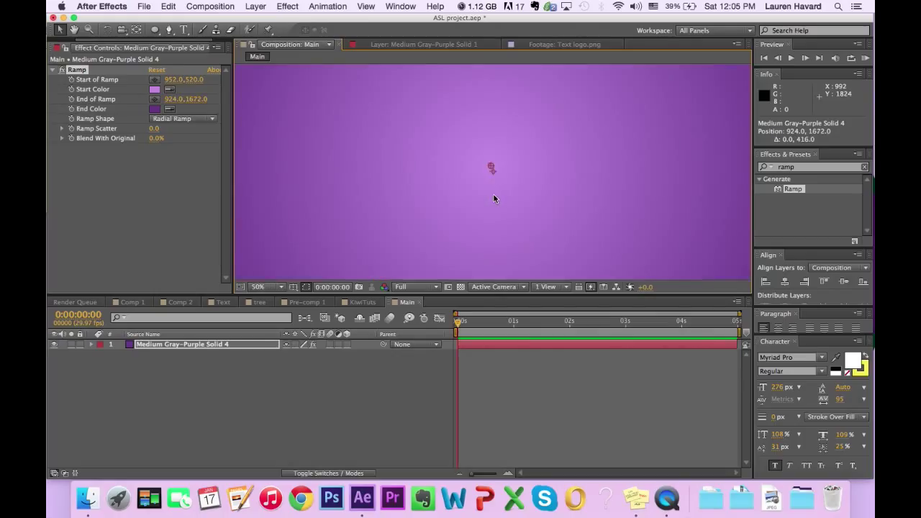
key(comma)
key(comma)
key(period)
key(period)
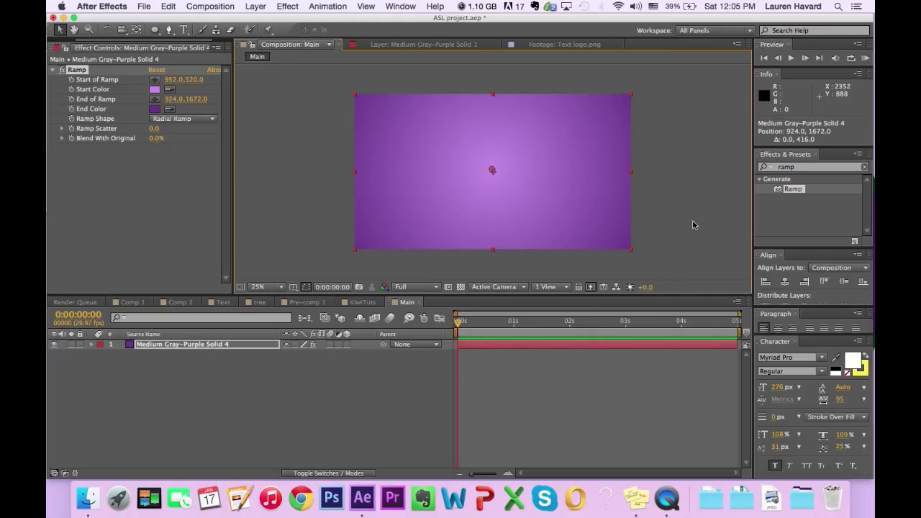
click(329, 100)
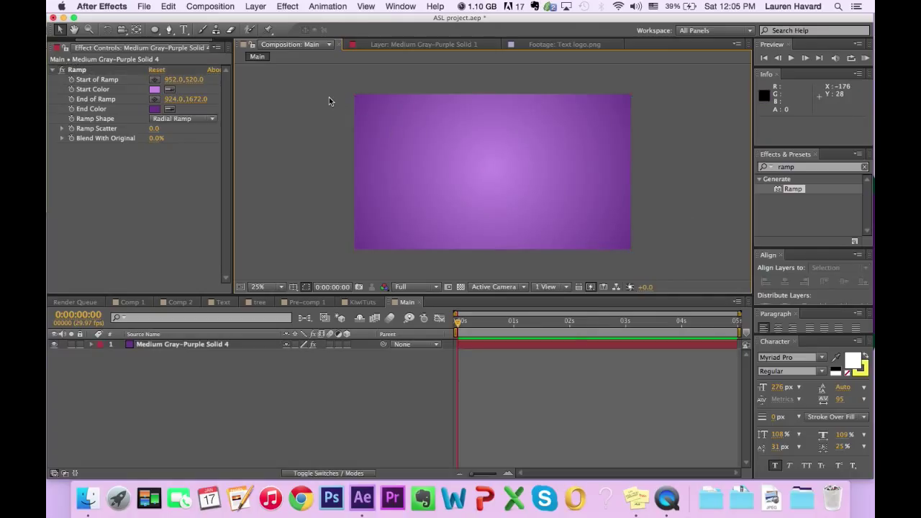
key(super+t)
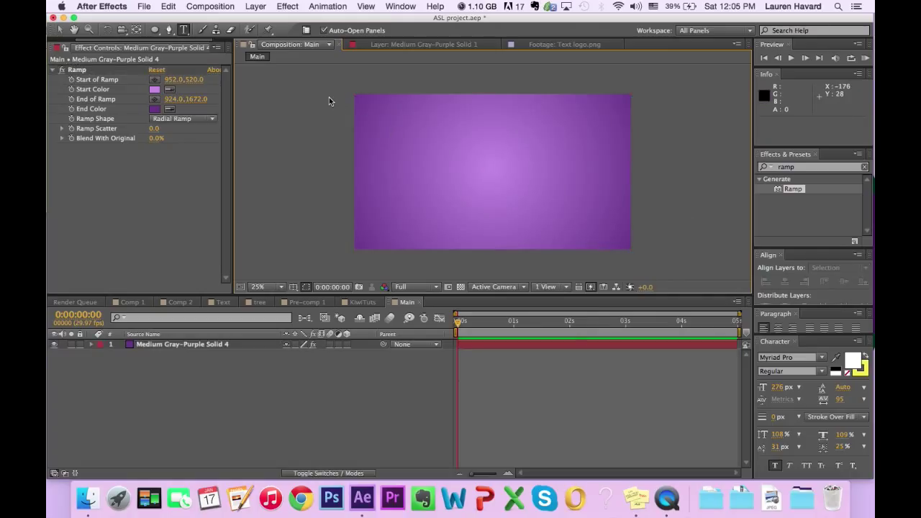
click(436, 170)
text(@)
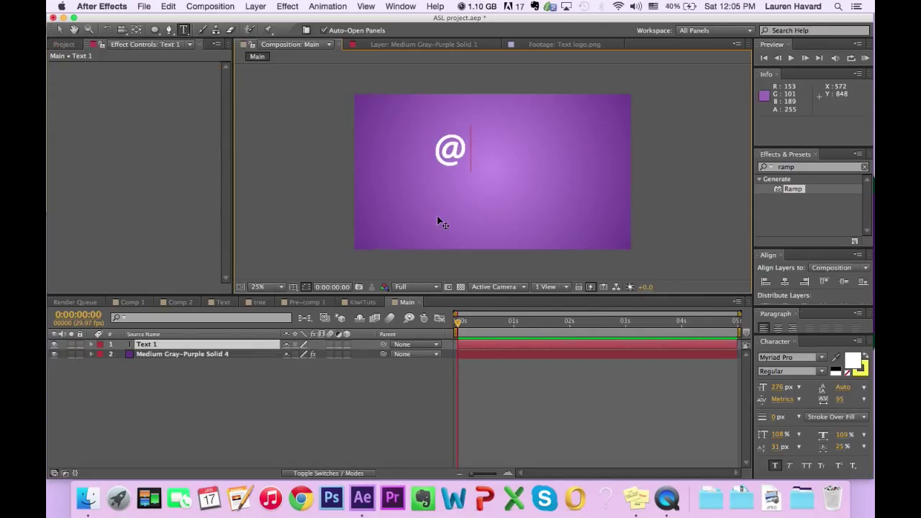
text(KiwiTut)
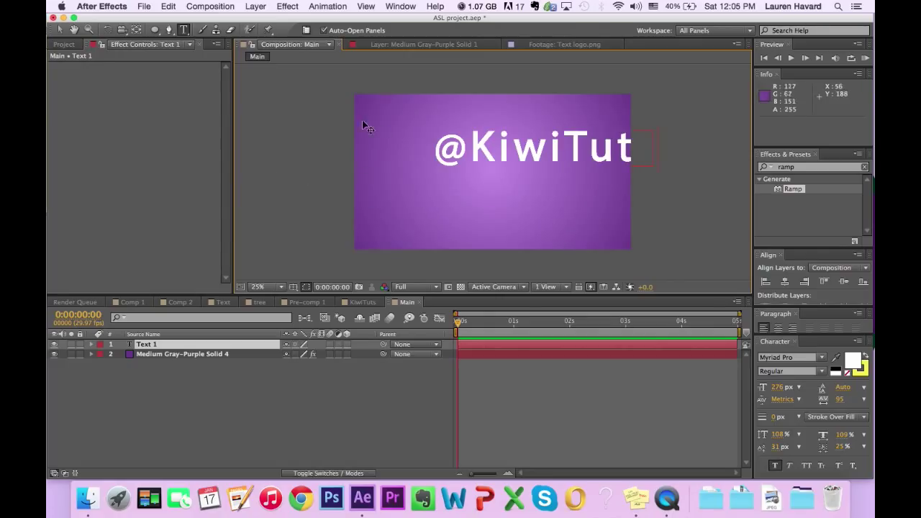
click(60, 30)
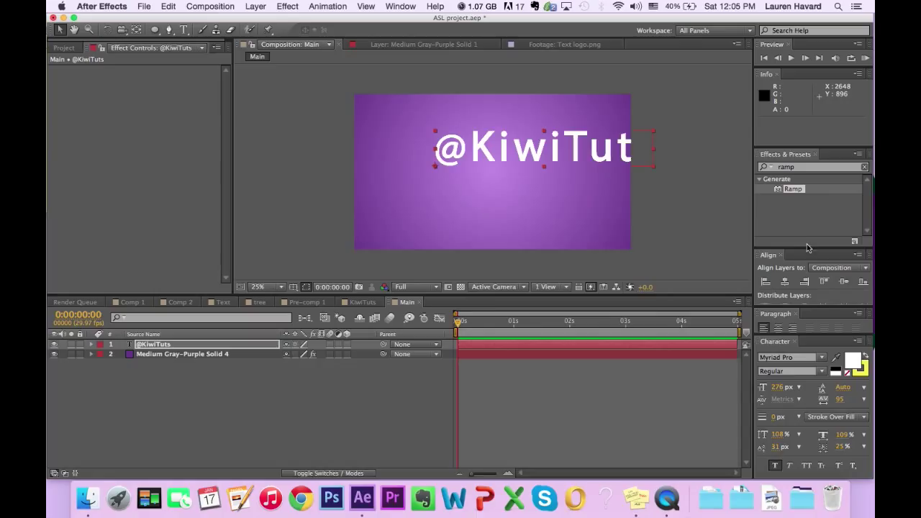
drag(805, 248, 800, 224)
click(785, 256)
click(843, 255)
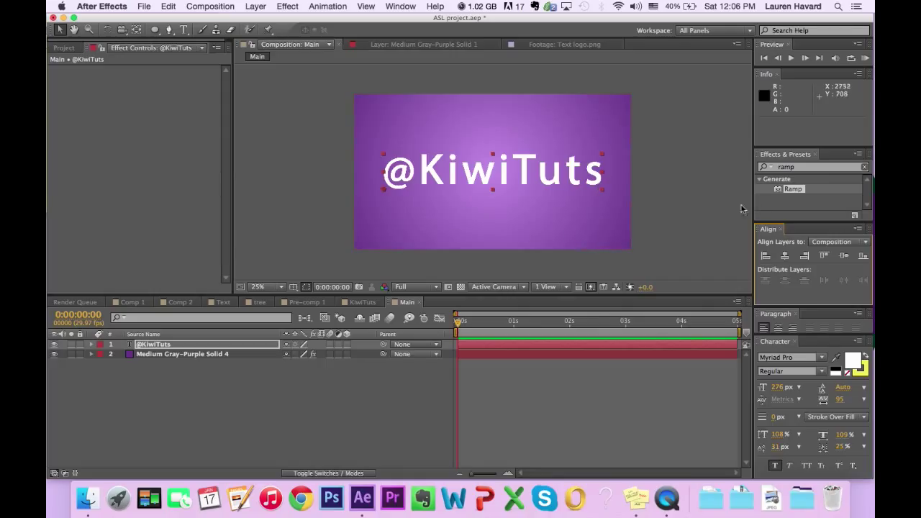
click(655, 181)
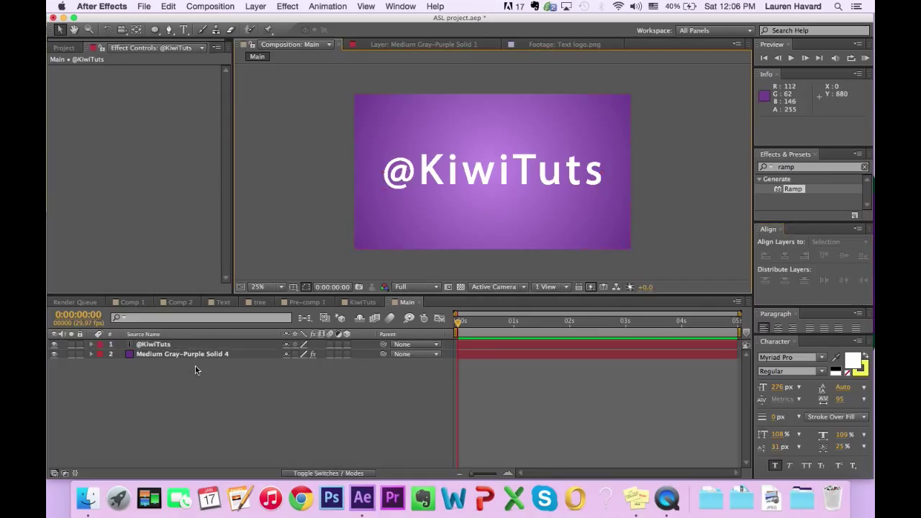
click(195, 345)
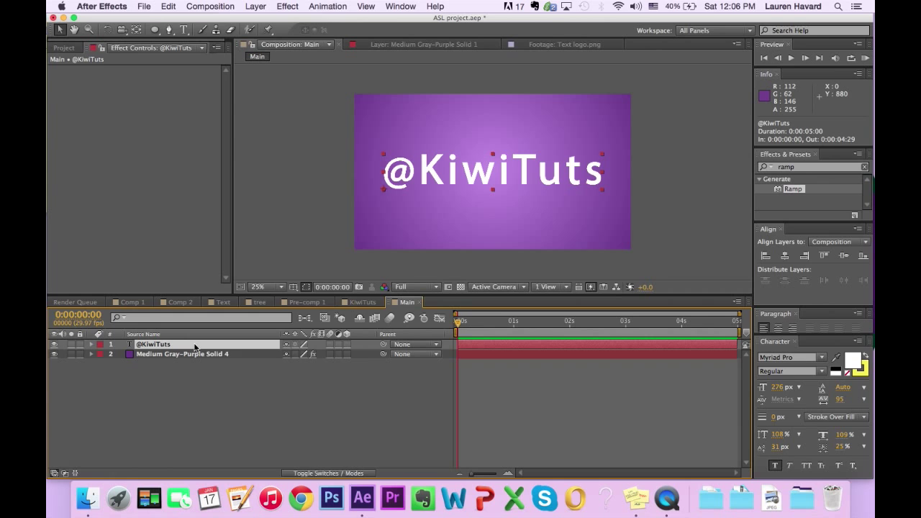
right_click(194, 346)
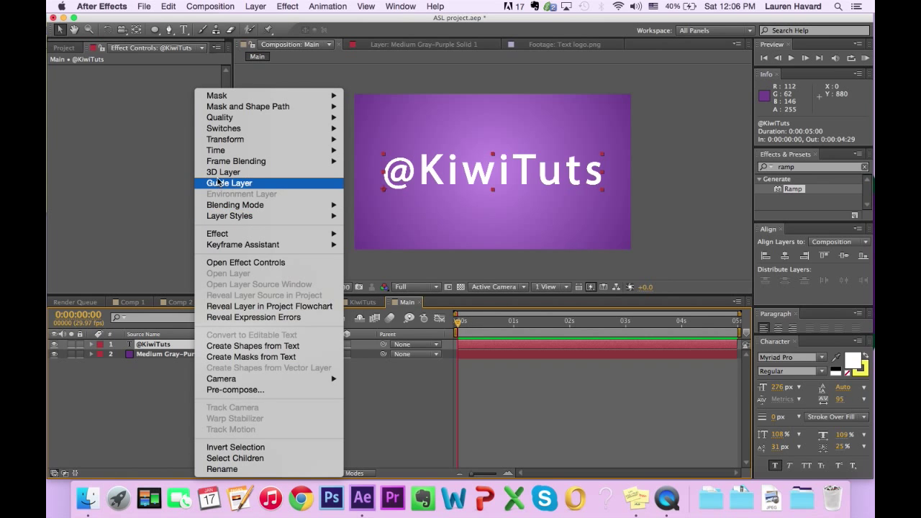
click(260, 389)
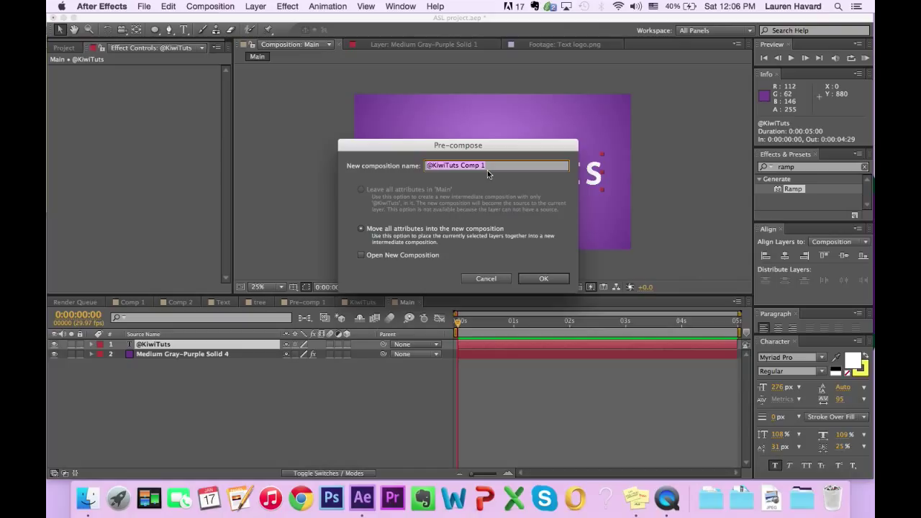
text(Te)
key(Return)
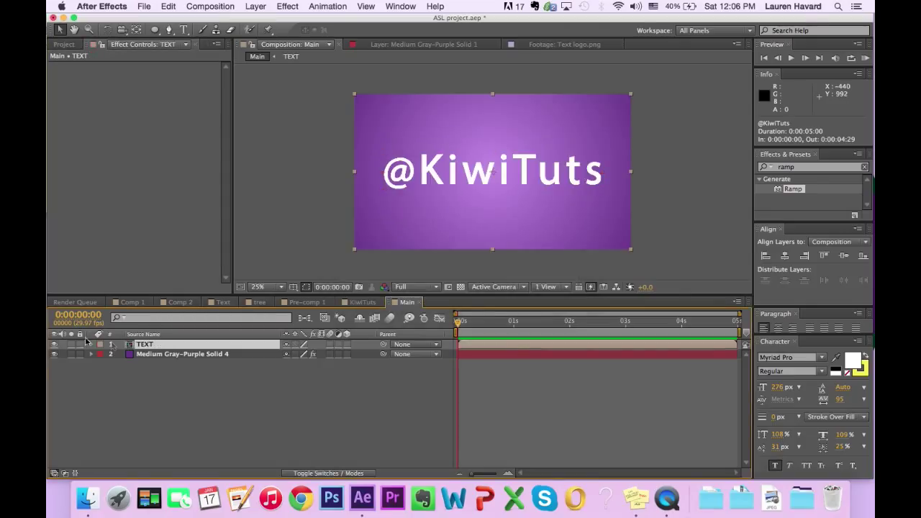
double_click(144, 347)
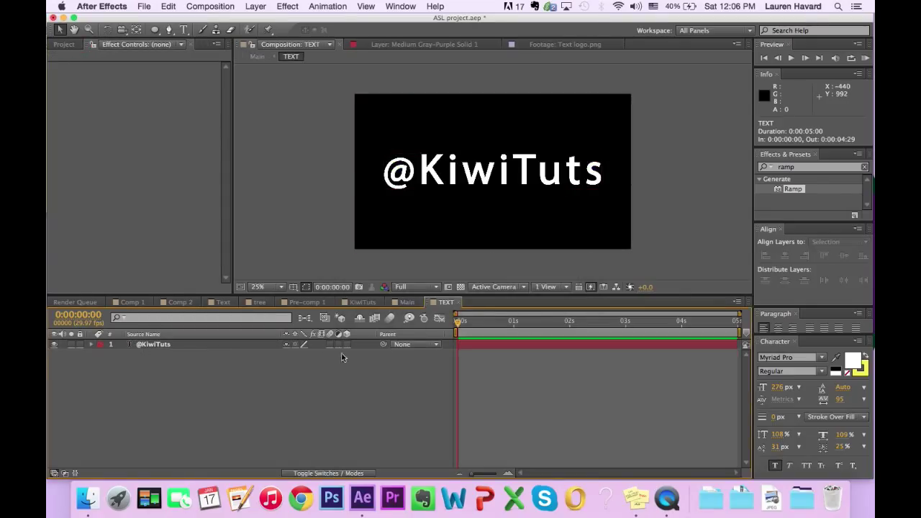
click(100, 345)
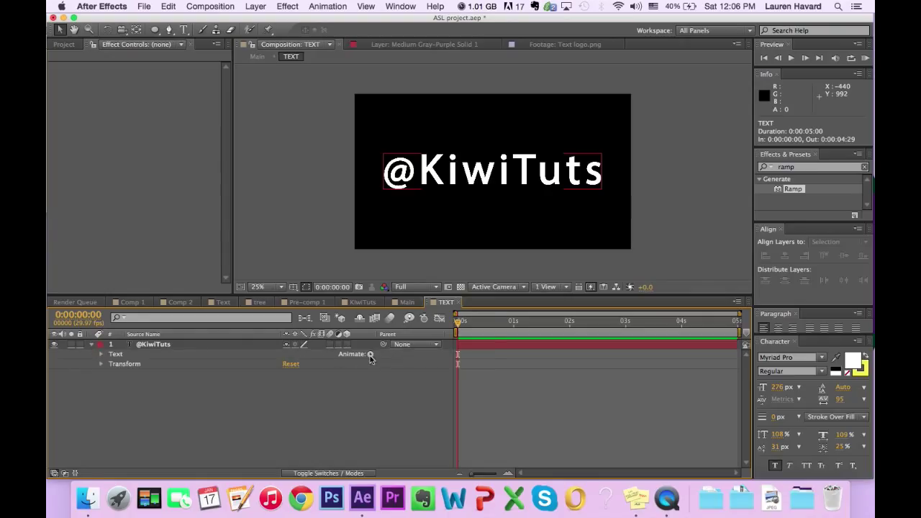
click(371, 354)
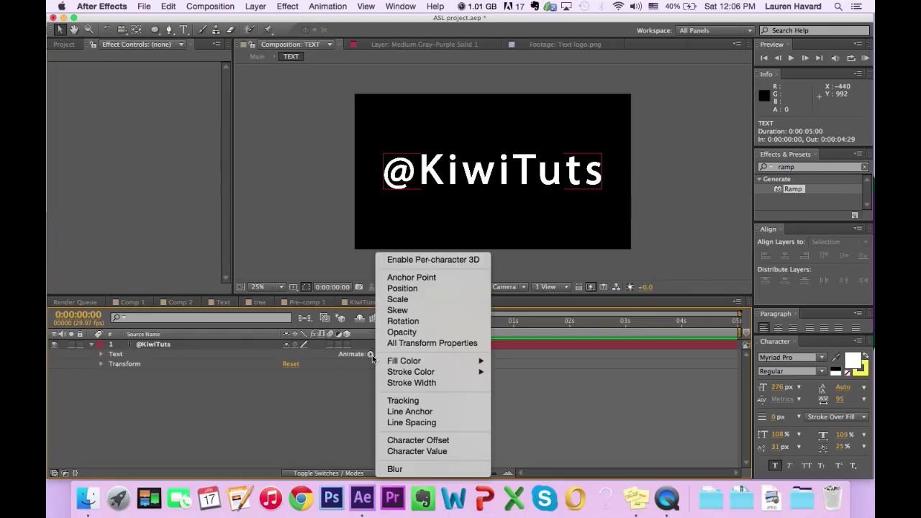
click(399, 299)
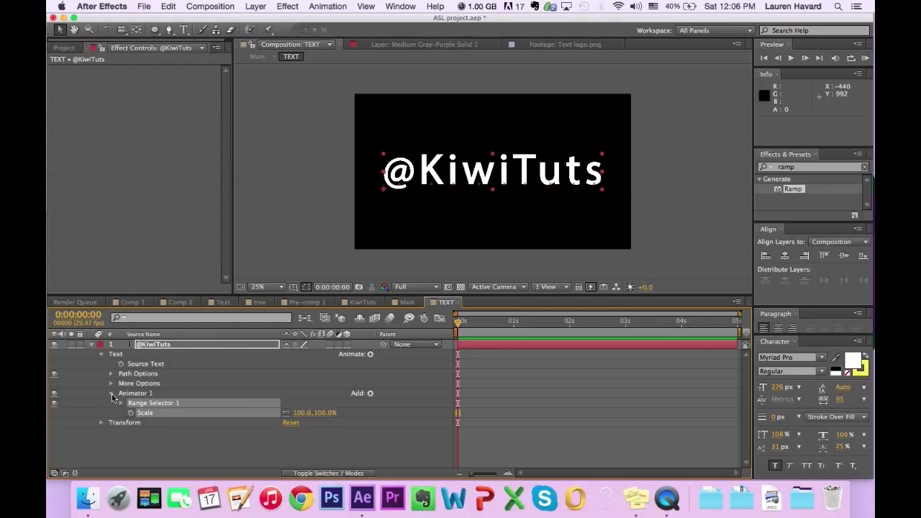
In Range Selector 1's advanced settings, base the selection on Words and set the units to Index
click(122, 403)
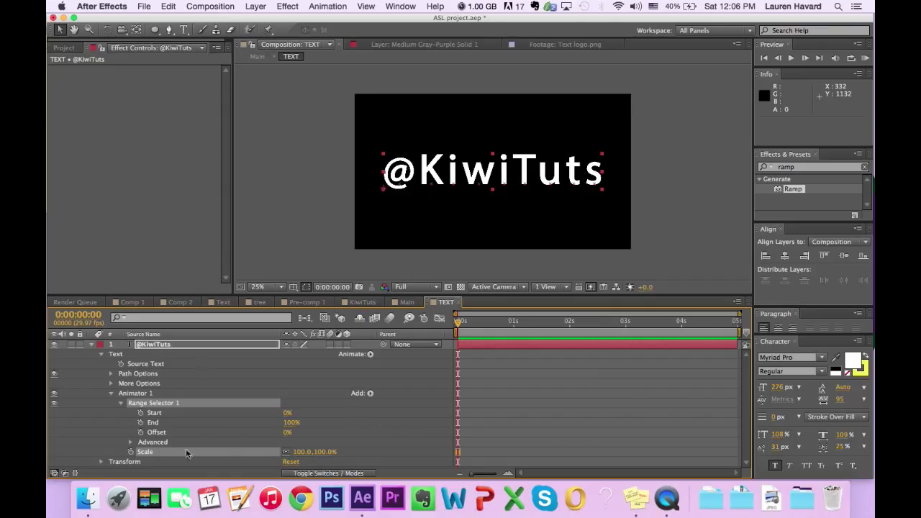
click(131, 443)
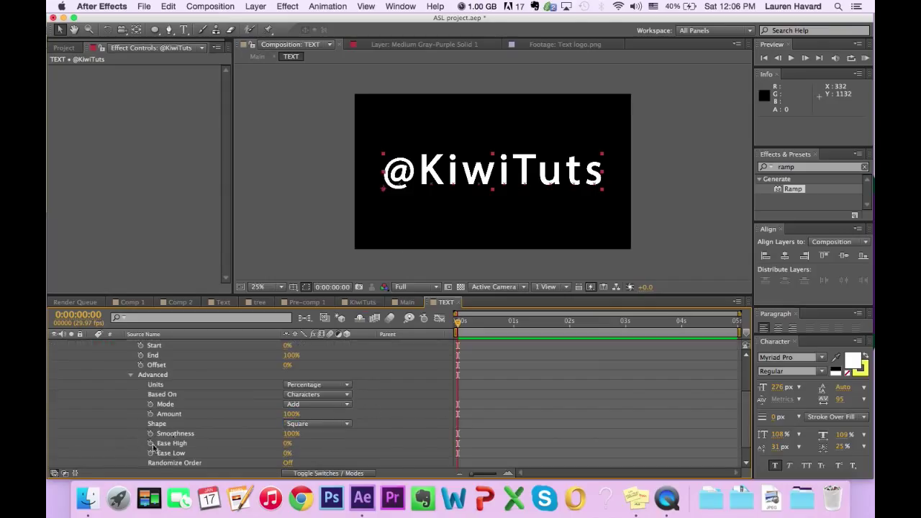
click(313, 395)
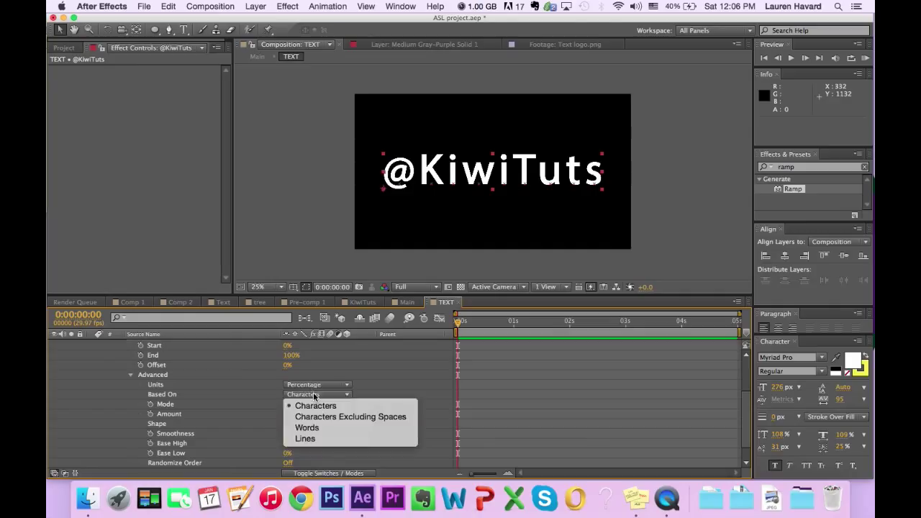
click(314, 429)
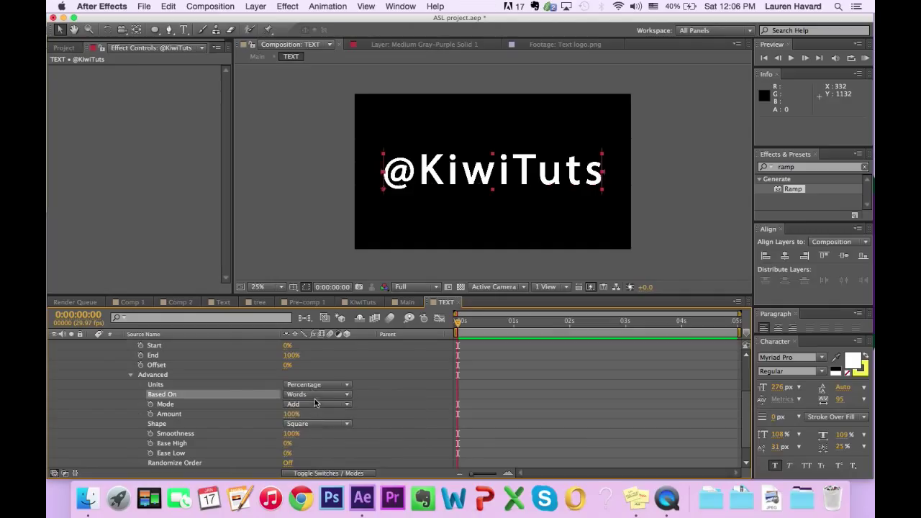
click(317, 385)
click(315, 407)
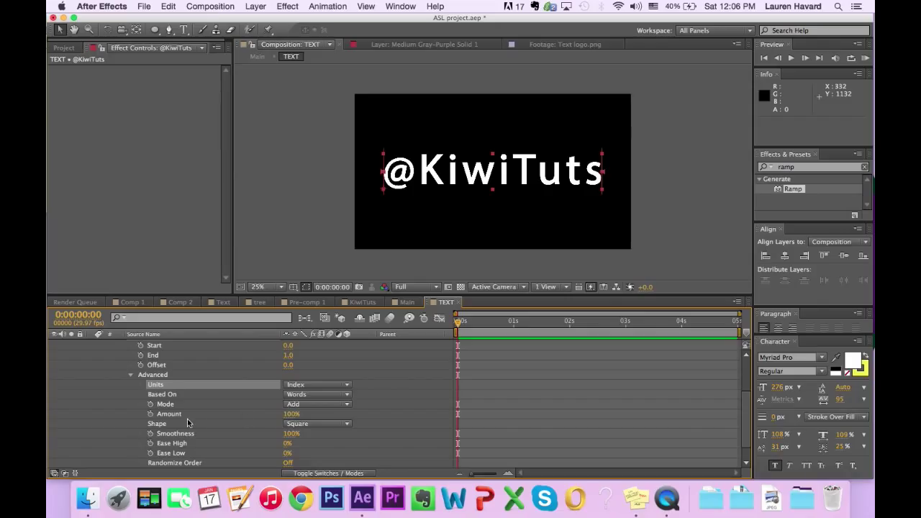
Set the text animator's Scale to 0% in both dimensions
scroll(190, 425, down, 2)
scroll(193, 426, up, 4)
scroll(196, 428, down, 4)
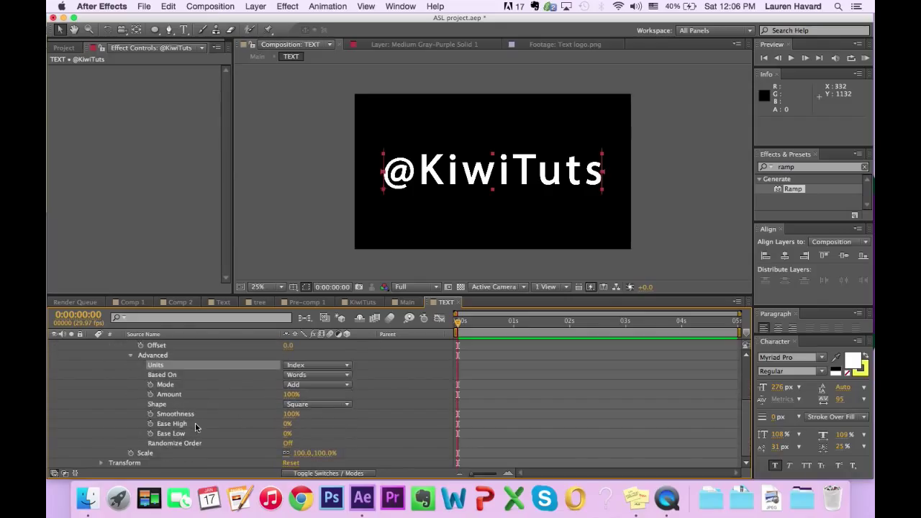
click(322, 454)
key(Return)
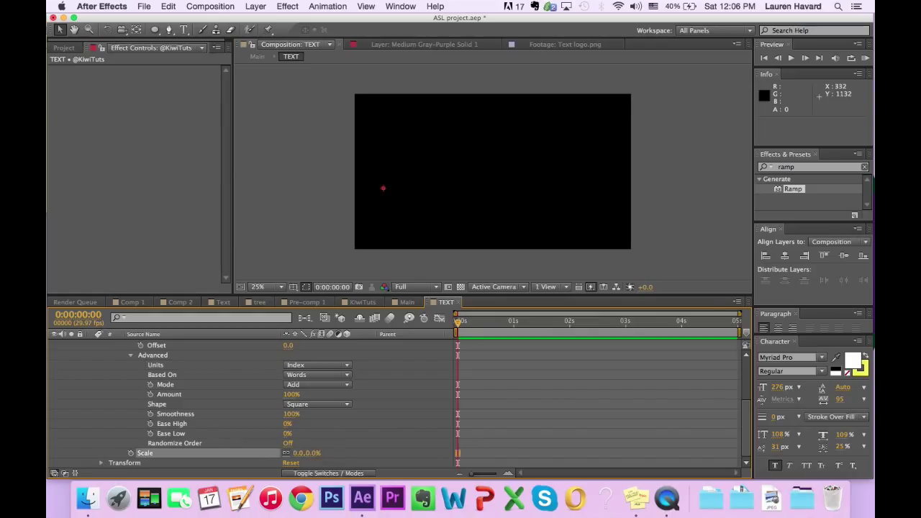
Keyframe the range selector's Start from 0.0 at 0 seconds to 1.0 at 1 second
scroll(197, 385, up, 4)
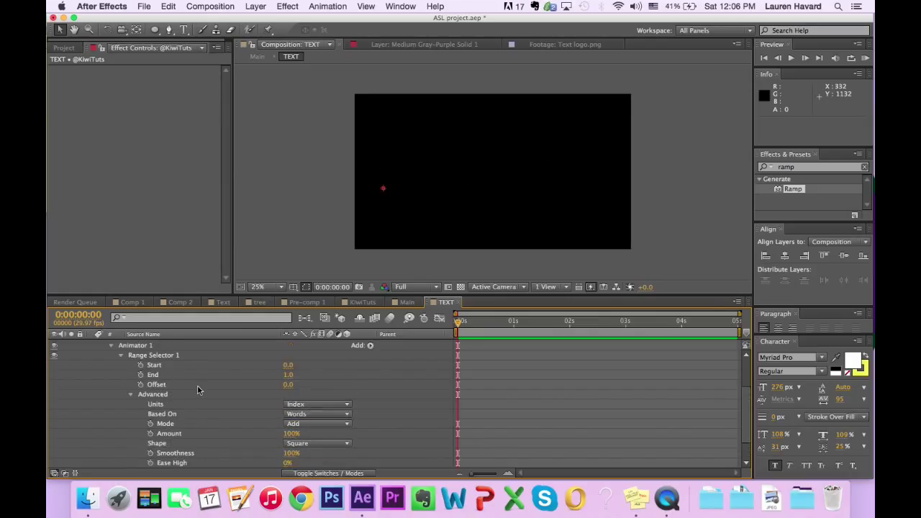
click(141, 366)
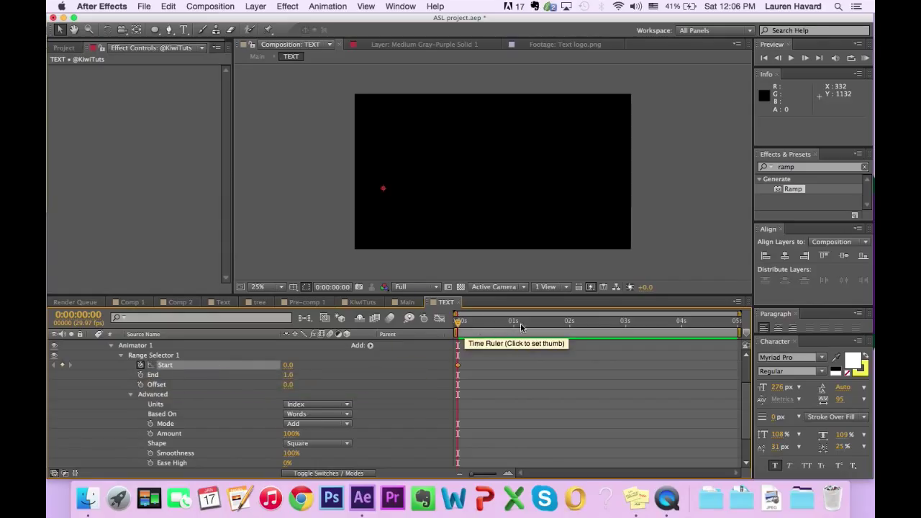
click(513, 328)
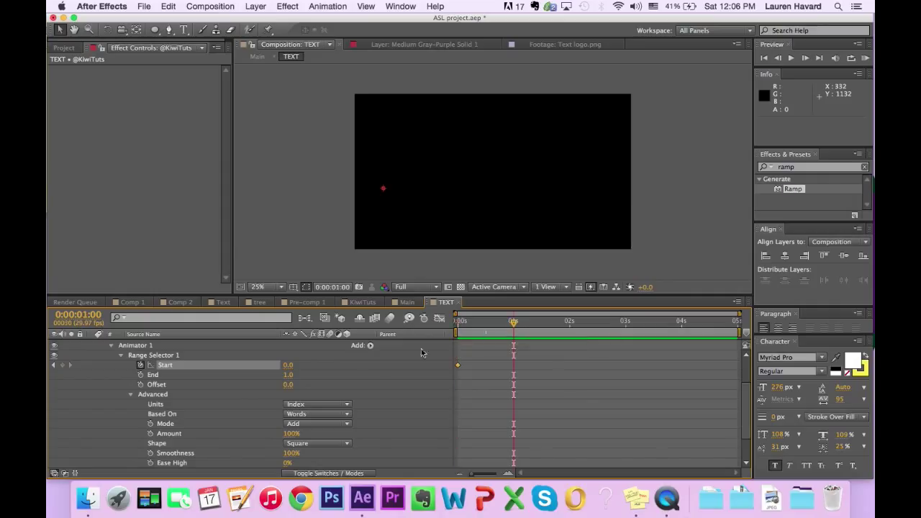
click(289, 366)
key(Return)
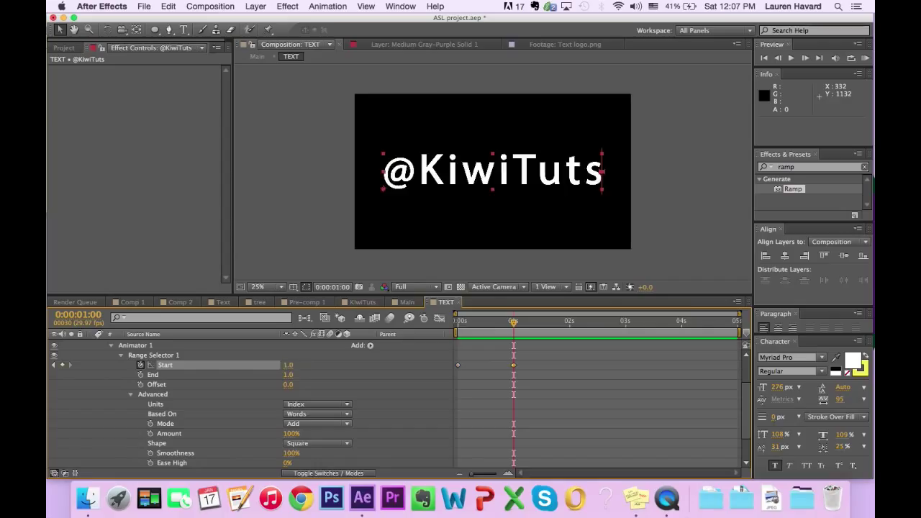
Play back the text's scale-up animation from the beginning of the composition
drag(498, 327, 414, 332)
key(space)
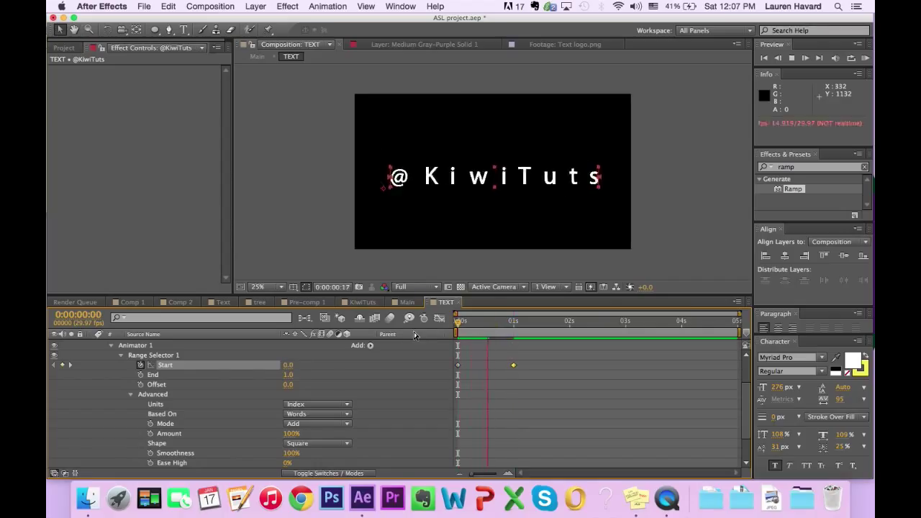
key(space)
drag(491, 331, 456, 330)
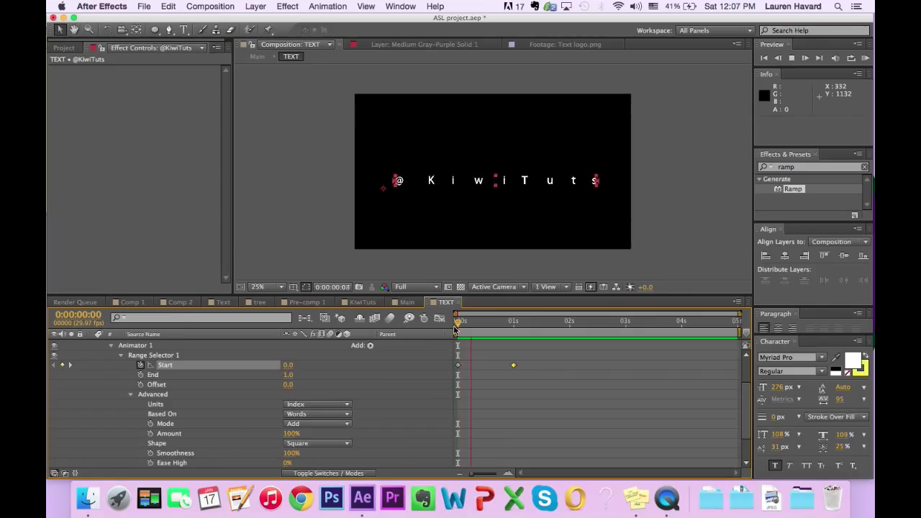
key(space)
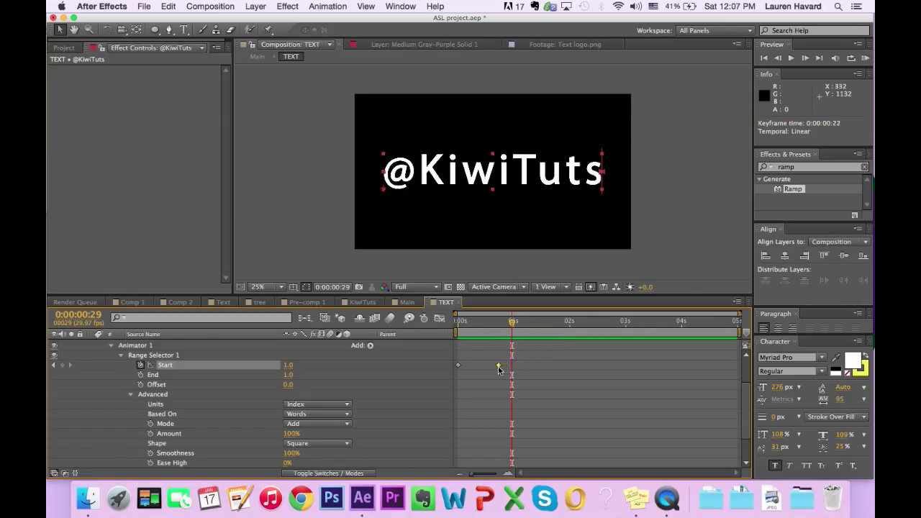
Move the second Start keyframe to 0:00:00:22 and apply Easy Ease to both Start keyframes in the Graph Editor
click(498, 361)
drag(527, 356, 445, 385)
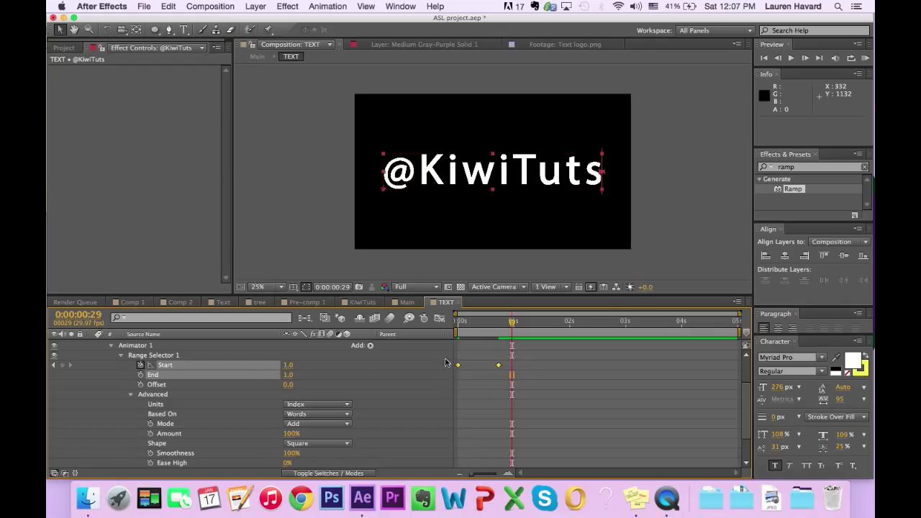
click(440, 320)
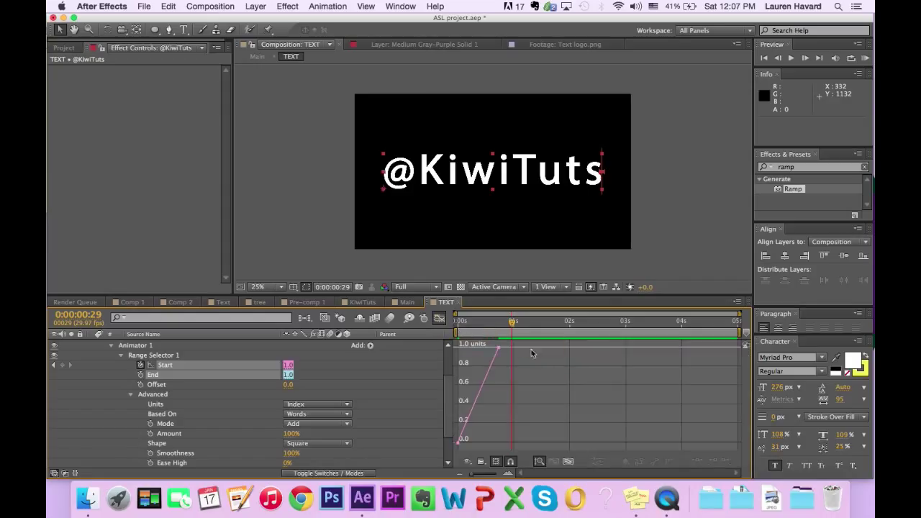
drag(512, 345, 456, 445)
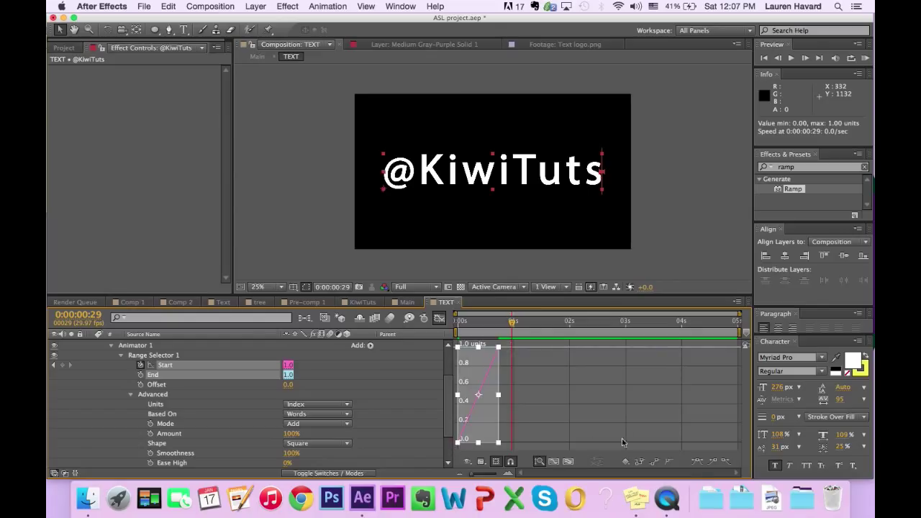
click(699, 463)
Lengthen the second Start keyframe's incoming ease so the curve rises fast and settles slowly, and play back the animation from 0 seconds
drag(485, 351, 452, 328)
key(space)
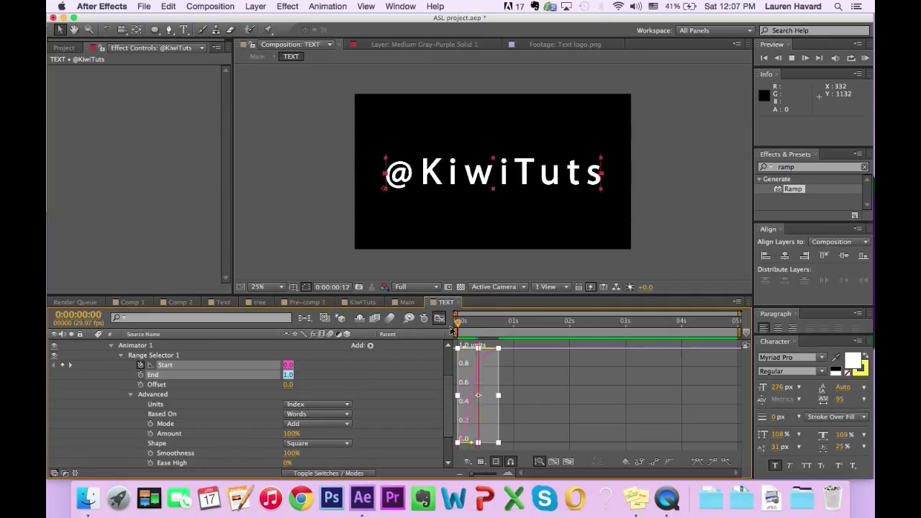
key(space)
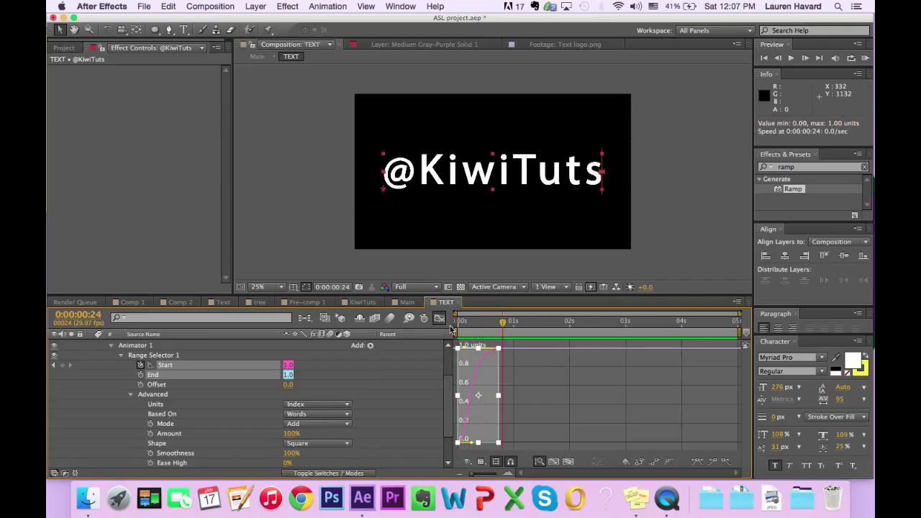
click(455, 327)
key(space)
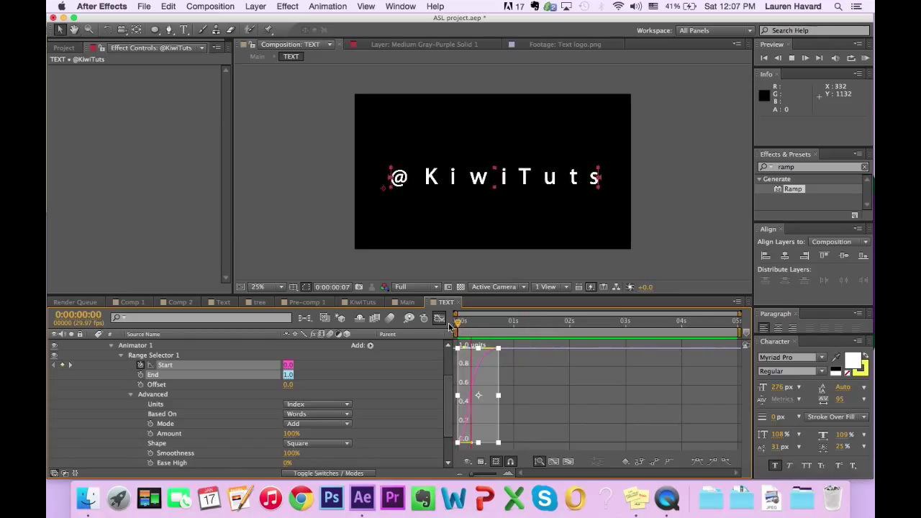
key(space)
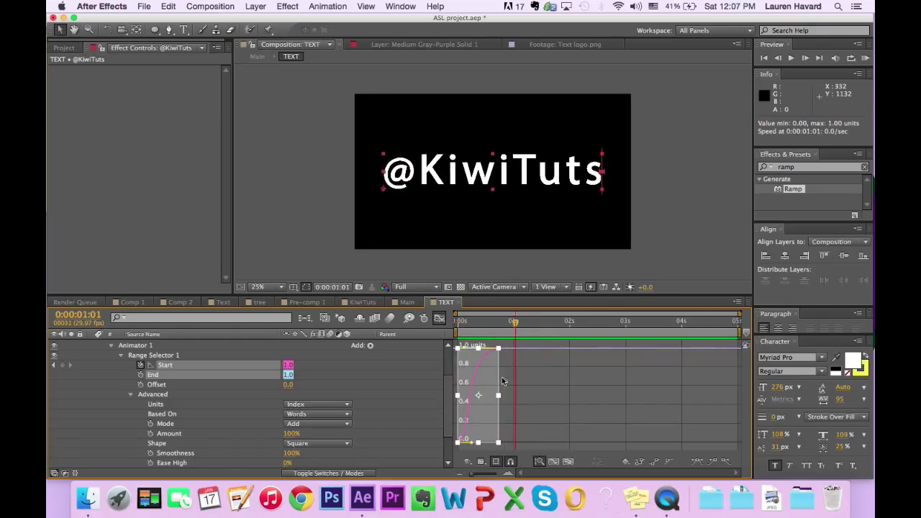
Extend the Start curve to end slightly later, pull its final ease handle nearer the first keyframe, and preview the motion before leaving the Graph Editor
drag(500, 399, 506, 396)
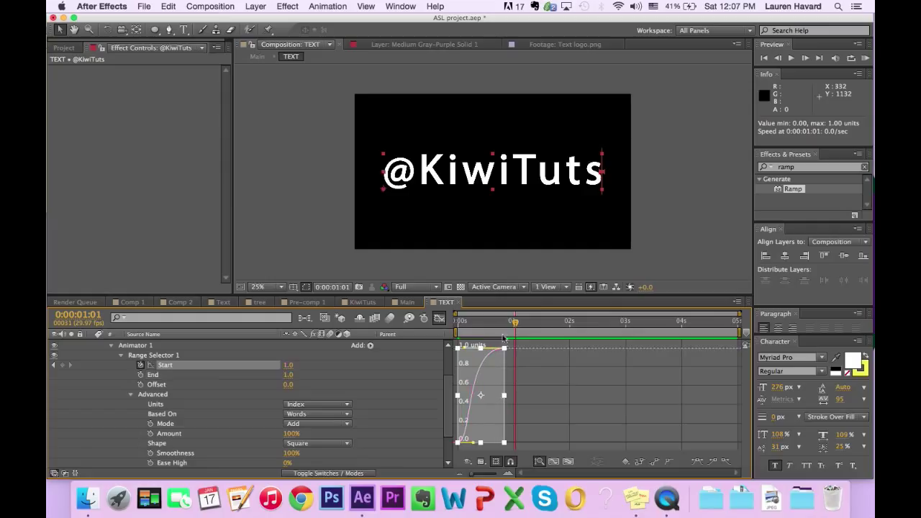
mouse_move(465, 352)
mouse_down()
mouse_move(471, 359)
mouse_move(467, 338)
mouse_up()
key(KP_0)
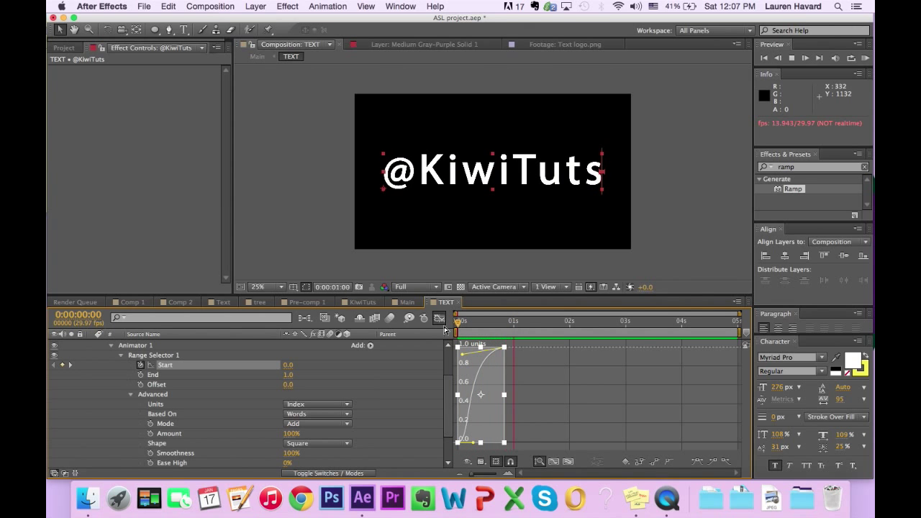
drag(461, 330, 475, 330)
key(KP_0)
key(space)
click(437, 320)
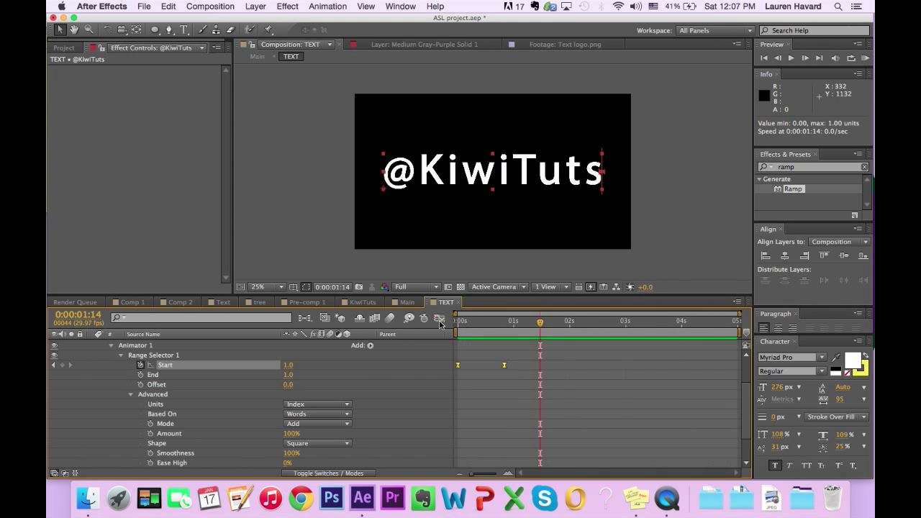
click(527, 363)
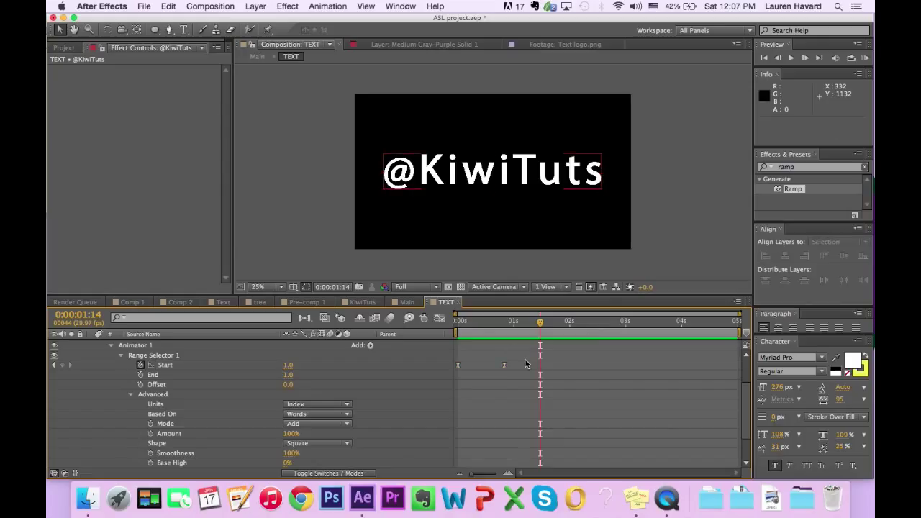
Duplicate the TEXT layer in the Main composition and rename the lower copy Reflection
click(406, 302)
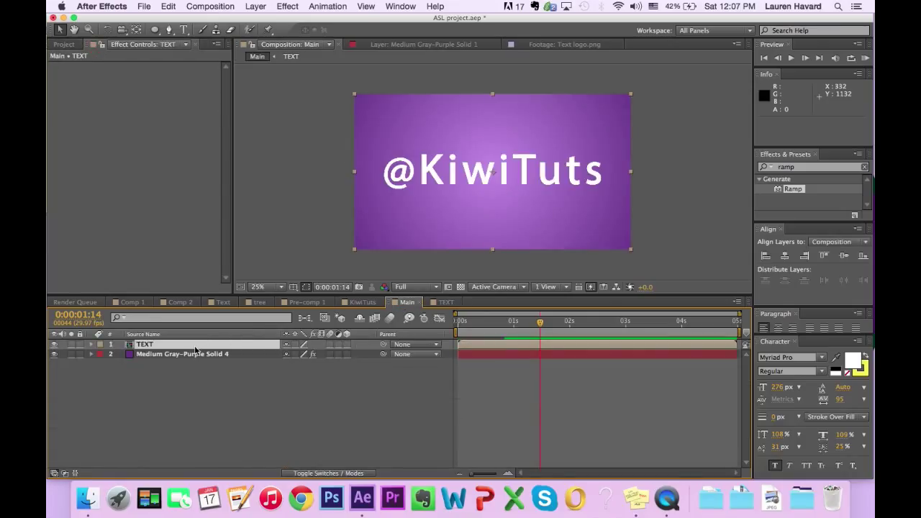
key(super+d)
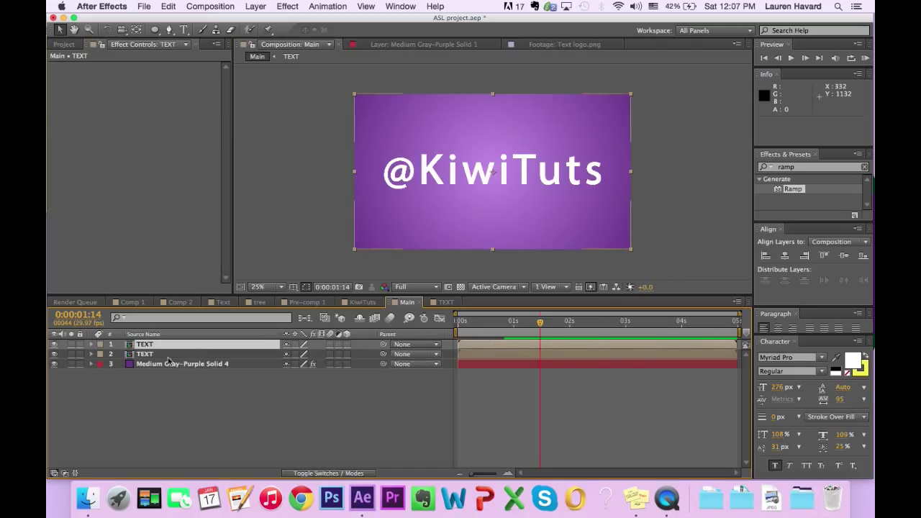
click(148, 356)
key(Return)
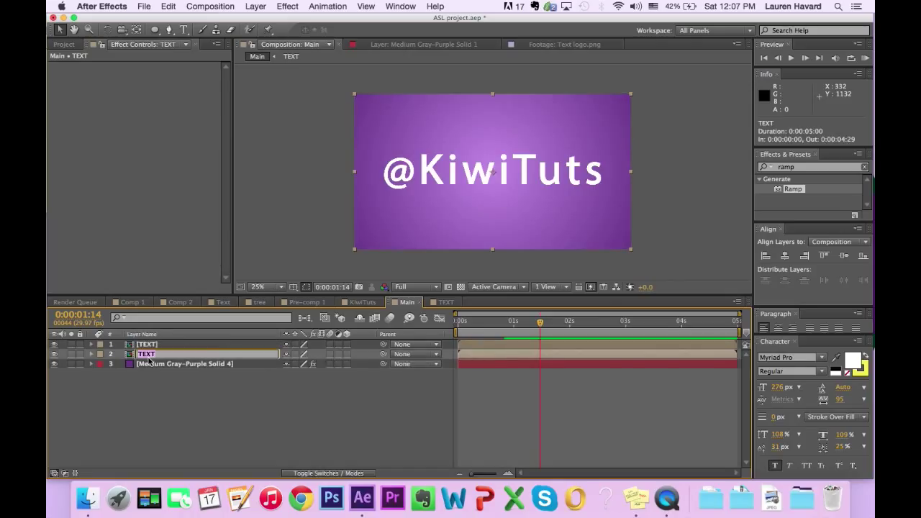
text(Reflection)
key(Return)
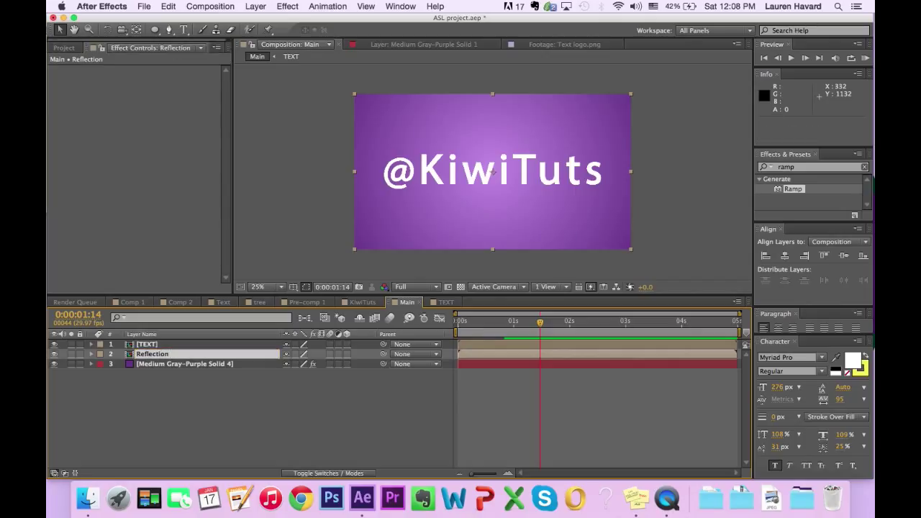
Set the Reflection layer's Scale to -100% in both dimensions
key(s)
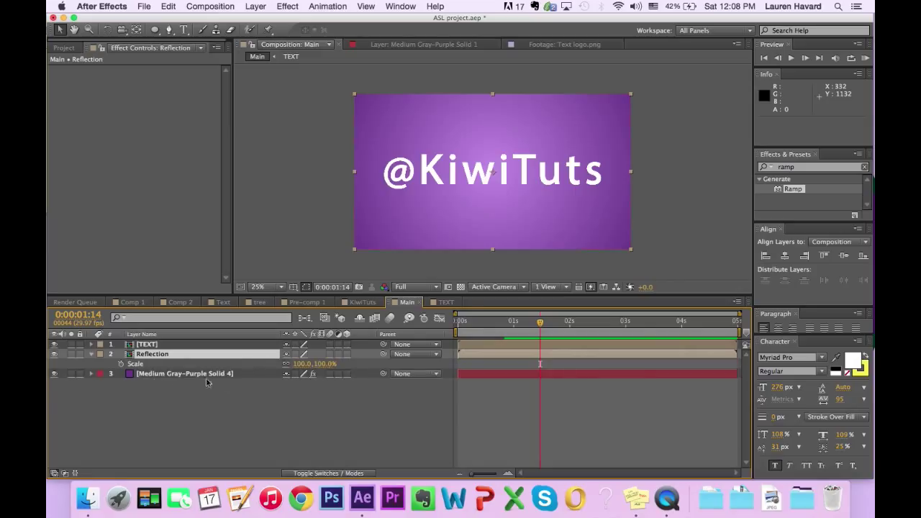
click(326, 363)
text(-10)
key(Return)
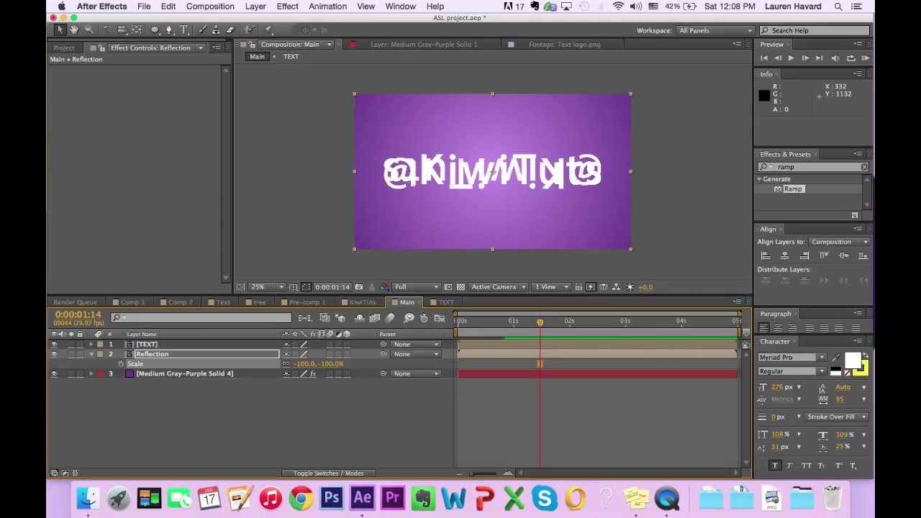
Unlink the Reflection layer's Scale dimensions and set its horizontal scale to 100%
click(289, 364)
click(306, 365)
text(100)
key(Return)
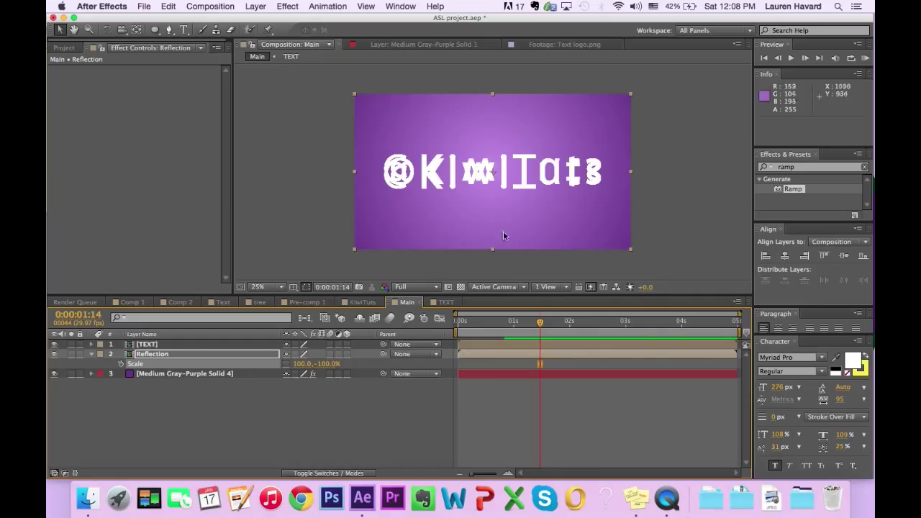
Nudge the Reflection layer straight down to position 960, 776 so the flipped text sits directly beneath the original, and deselect it
key(Down)
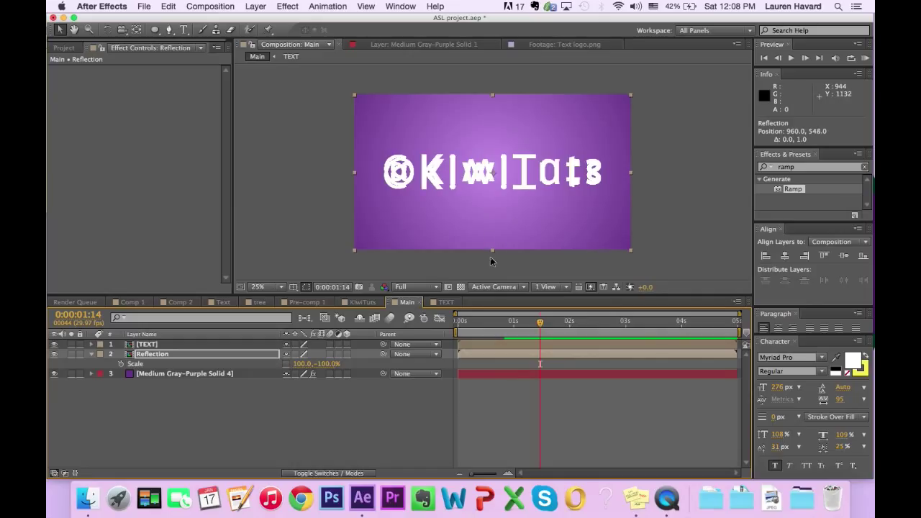
key(Down)
key(Down)
key(Down)
key(Down)
key(Down)
key(Down)
key(Down)
key(Down)
key(Down)
key(Down)
key(Down)
key(Down)
key(Down)
key(Down)
key(Down)
key(Down)
key(Down)
key(Down)
key(Down)
key(Down)
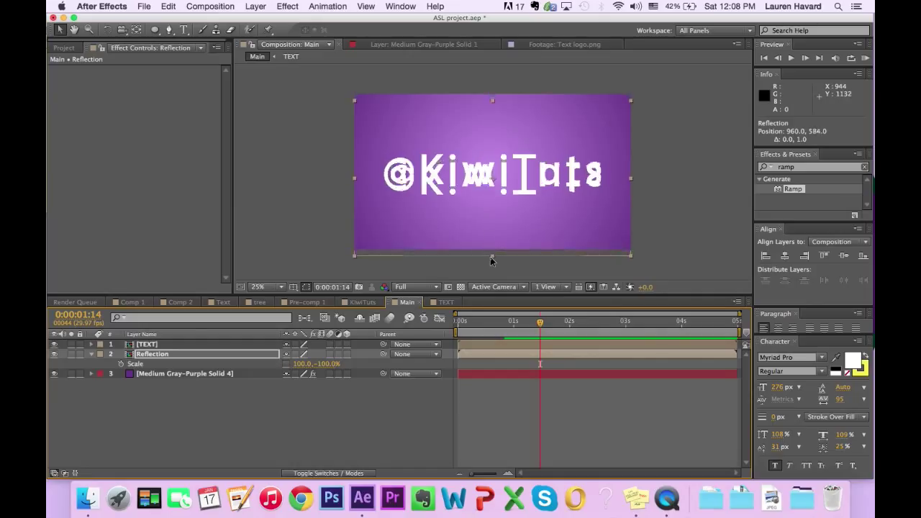
key(Down)
key(Down)
key(Down)
key(Down)
key(Down)
key(Down)
key(Down)
key(Down)
key(Down)
key(Down)
key(Down)
key(Down)
key(Down)
key(Down)
key(Down)
key(Down)
key(Down)
key(Down)
key(Down)
key(Down)
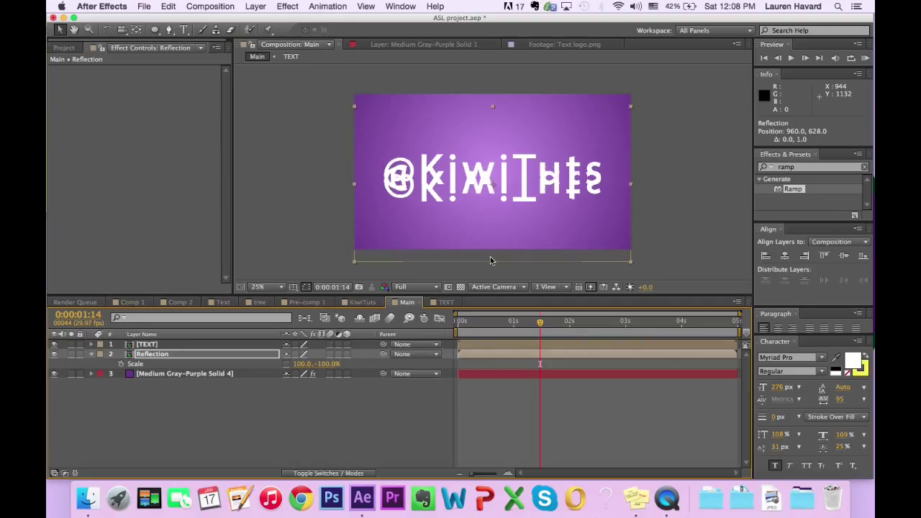
key(Down)
key(Down)
key(Down)
key(Down)
key(Down)
key(Down)
key(Down)
key(Down)
key(Down)
key(Down)
key(Down)
key(Down)
key(Down)
key(Down)
key(Down)
key(Down)
key(Down)
key(Down)
key(Down)
key(Down)
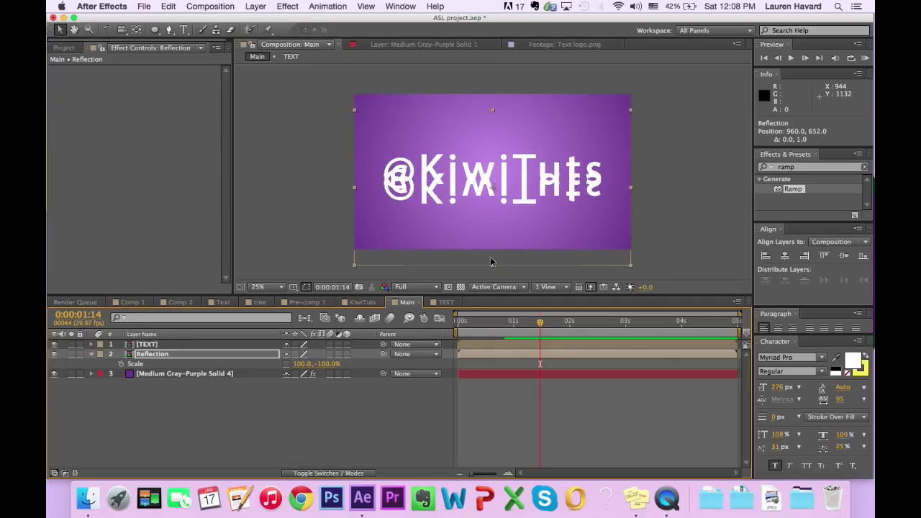
key(Down)
key(Down)
key(Down)
key(Down)
key(Down)
key(Down)
key(Down)
key(Down)
key(Down)
key(Down)
key(Down)
key(Down)
key(Down)
key(Down)
key(Down)
key(Down)
key(Down)
key(Down)
key(Down)
key(Down)
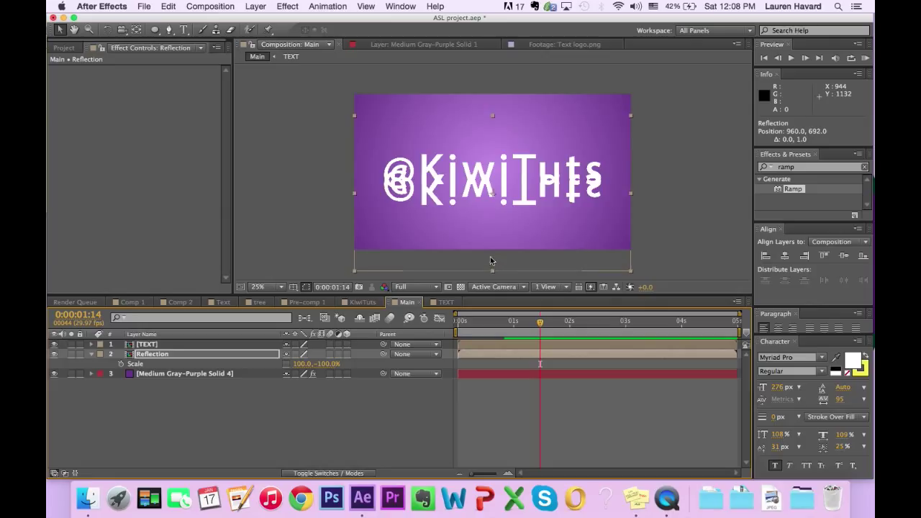
key(Down)
key(Down)
key(Down)
key(Down)
key(Down)
key(Down)
key(Down)
key(Down)
key(Down)
key(Down)
key(Down)
key(Down)
key(Down)
key(Down)
key(Down)
key(Down)
key(Down)
key(Down)
key(Down)
key(Down)
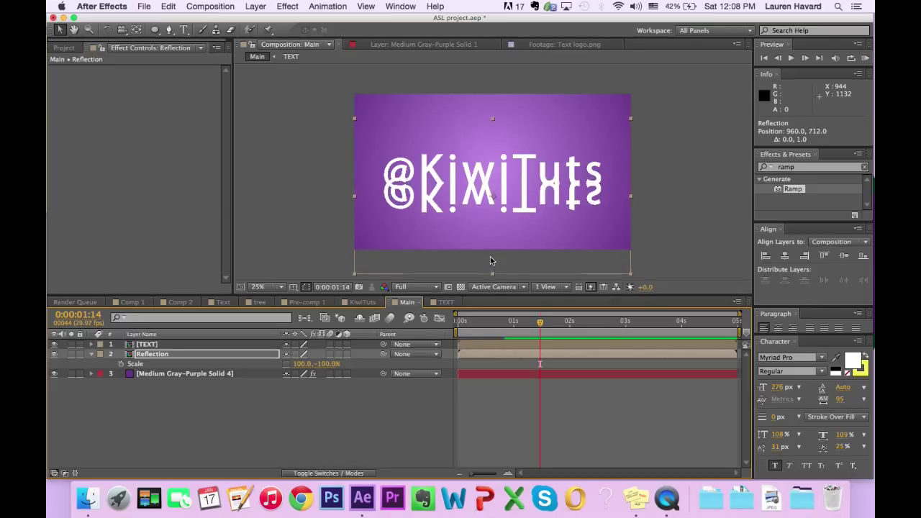
key(Down)
key(Down)
key(Down)
key(Down)
key(Down)
key(Down)
key(Down)
key(Down)
key(Down)
key(Down)
key(Down)
key(Down)
key(Down)
key(Down)
key(Down)
key(Down)
key(Down)
key(Down)
key(Down)
key(Down)
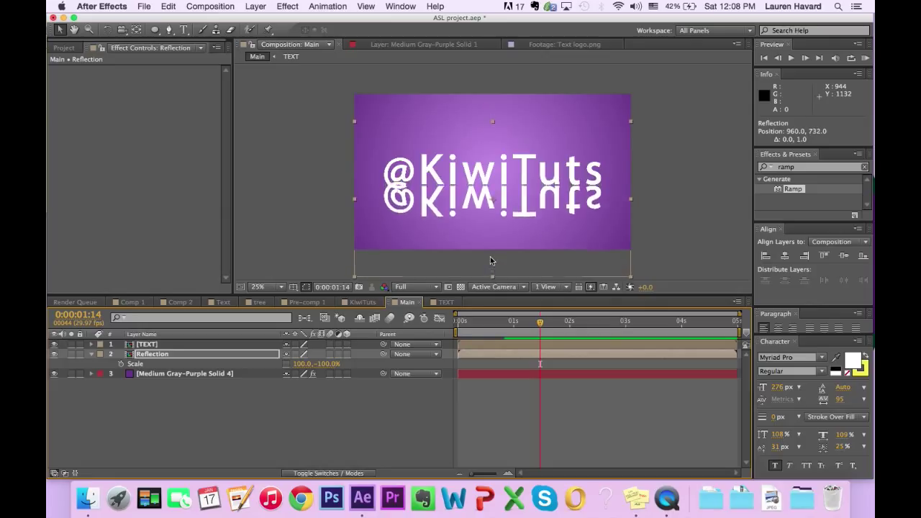
key(Down)
key(Down)
key(Down)
key(Down)
key(Down)
key(Down)
key(Down)
key(Down)
key(Down)
key(Down)
key(Down)
key(Down)
key(Down)
key(Down)
key(Down)
key(Down)
key(Down)
key(Down)
key(Down)
key(Down)
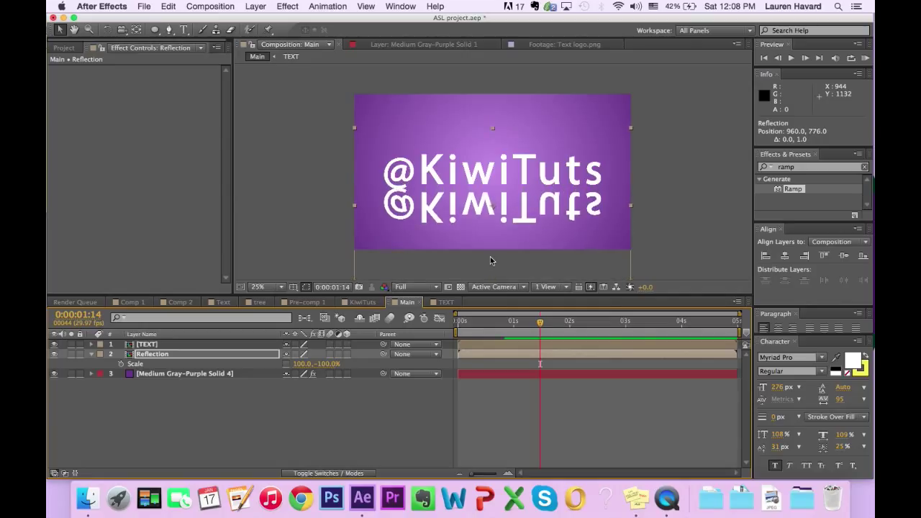
click(653, 207)
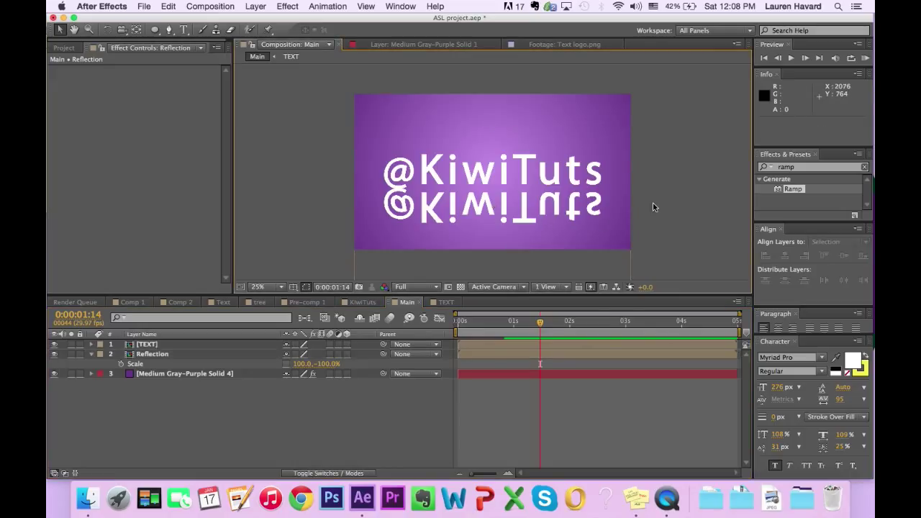
Preview the Main composition's animation from 0 seconds to check how the text and its reflection move together
click(458, 324)
key(space)
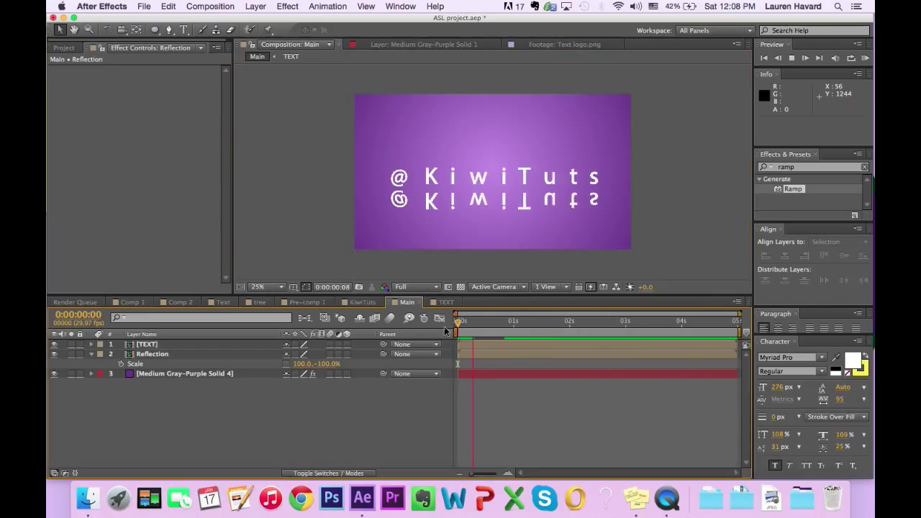
key(space)
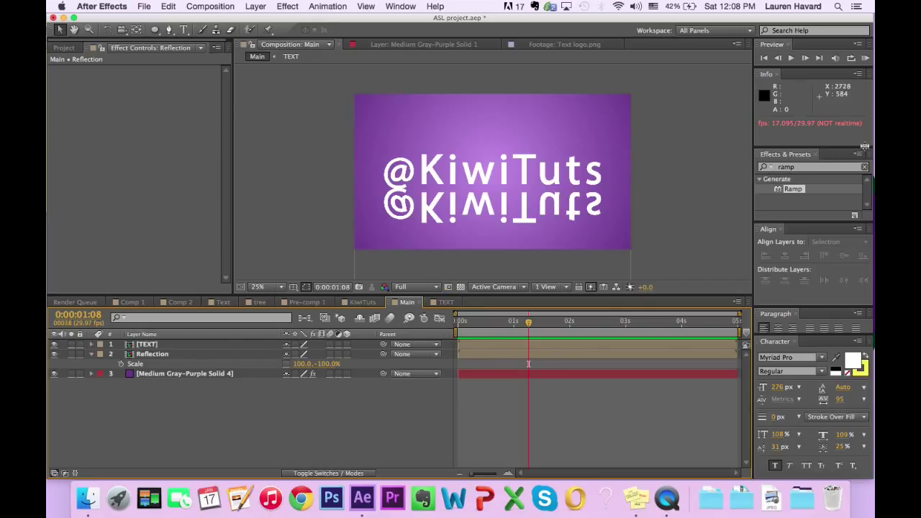
Search the effects for "linear wip" and apply the Linear Wipe preset from Transitions - Wipes with no layer selected
click(797, 170)
double_click(798, 170)
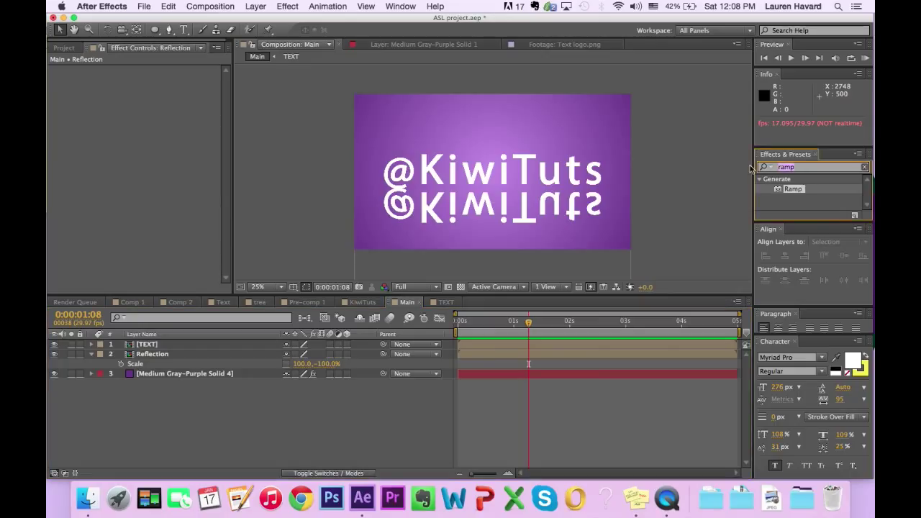
text(linear wip)
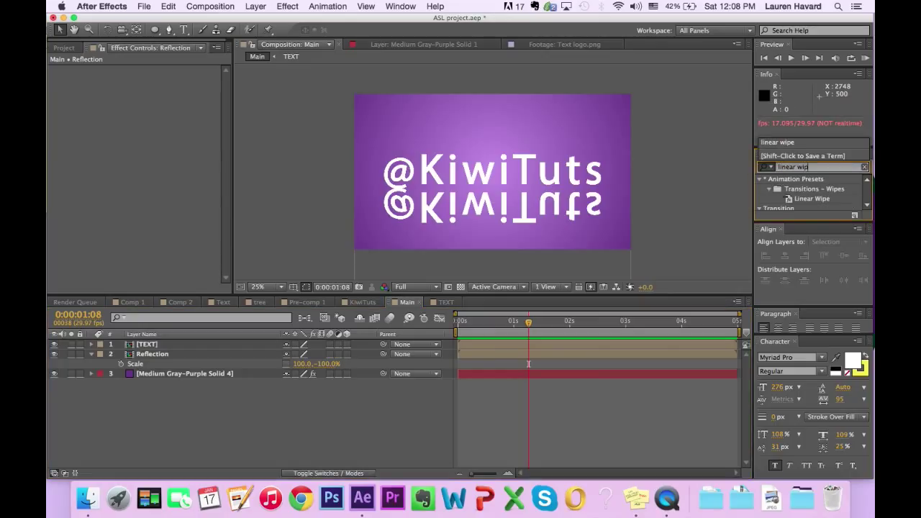
double_click(810, 200)
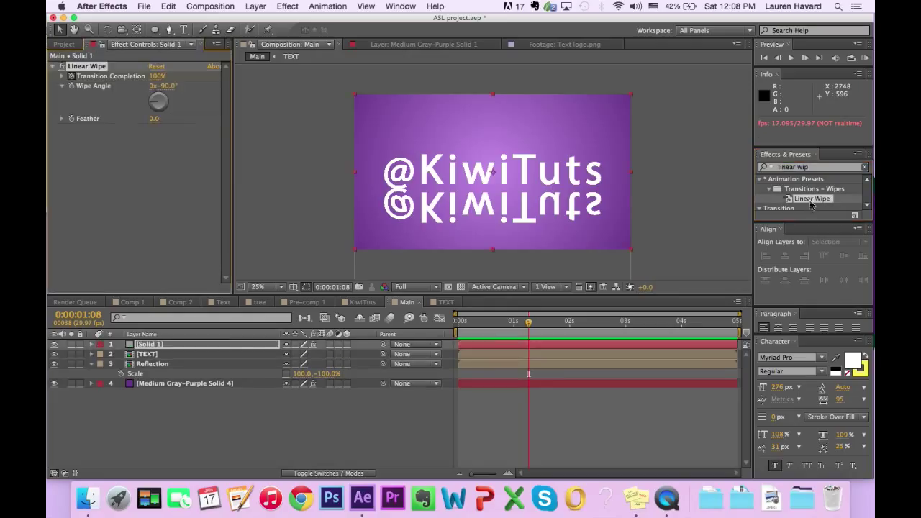
Set the Linear Wipe's Wipe Angle to 180° and try lowering its Transition Completion, undoing that last change
click(167, 87)
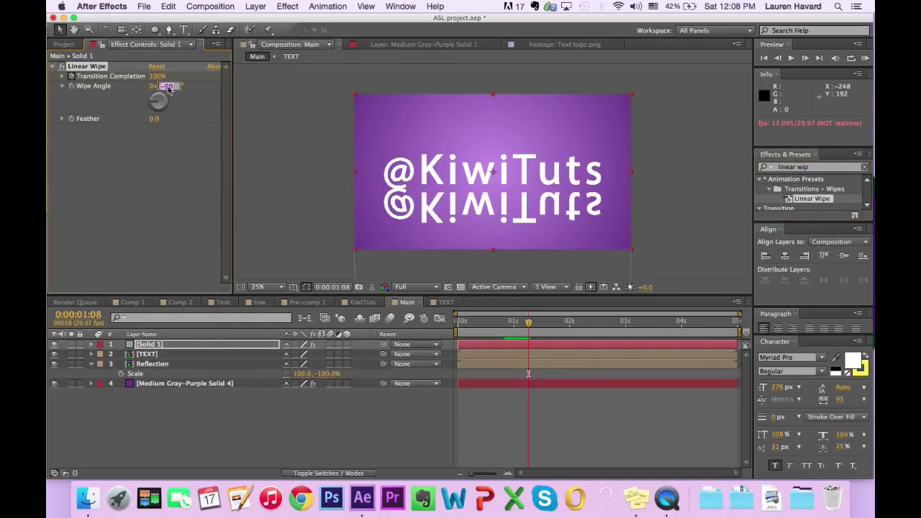
text(180)
key(Return)
drag(154, 76, 153, 79)
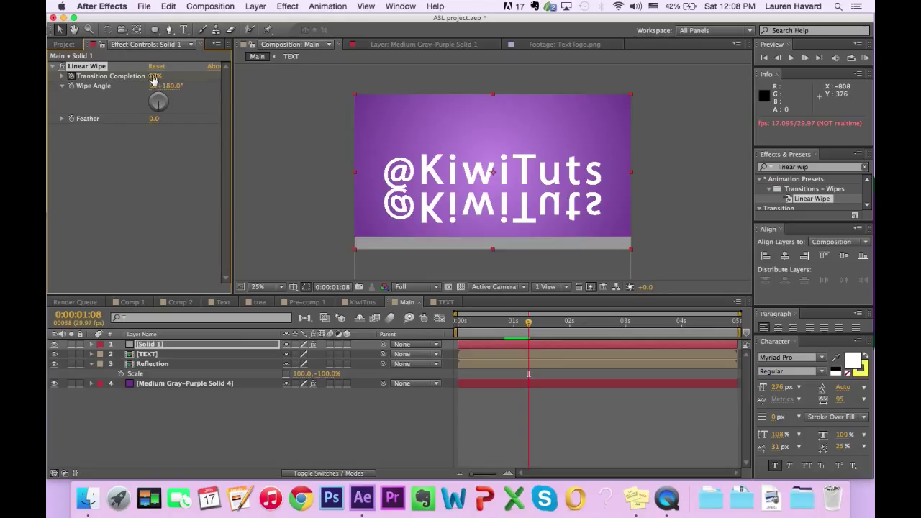
drag(154, 79, 155, 77)
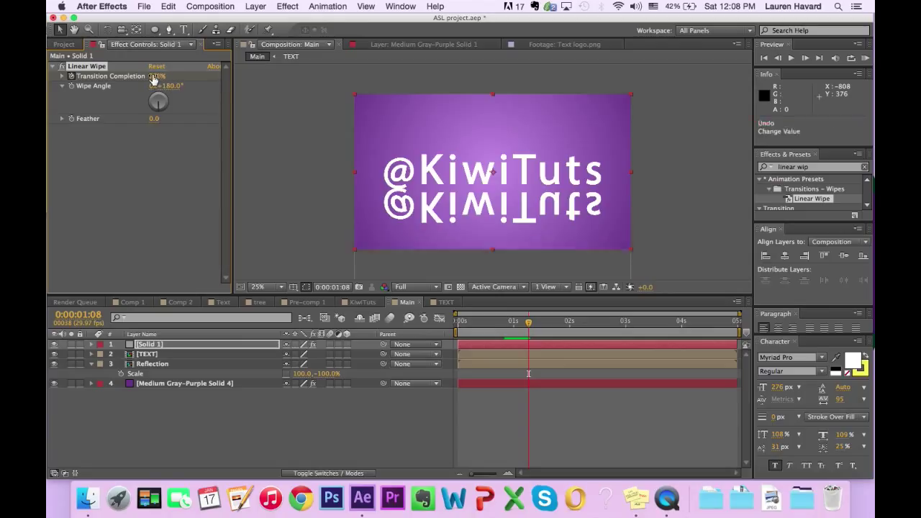
Delete the stray Solid 1 layer and apply the Linear Wipe preset to the Reflection layer instead
click(150, 345)
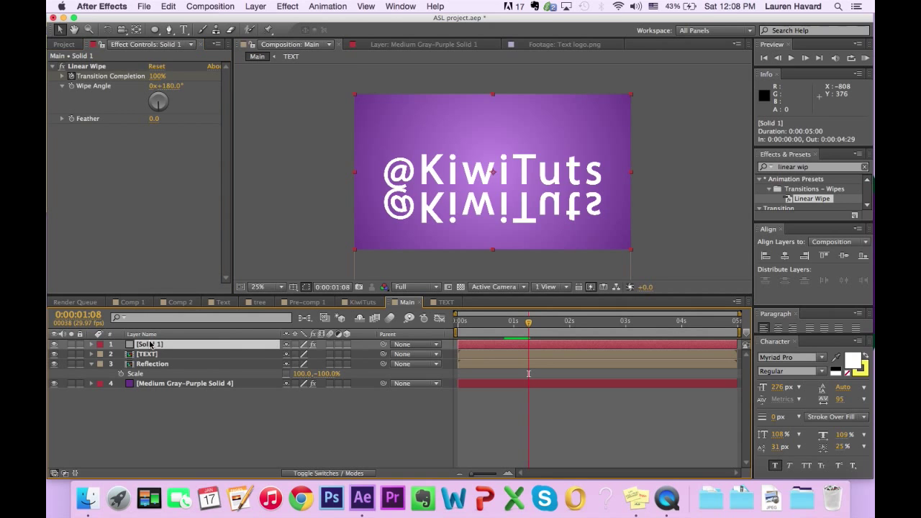
key(Delete)
click(172, 354)
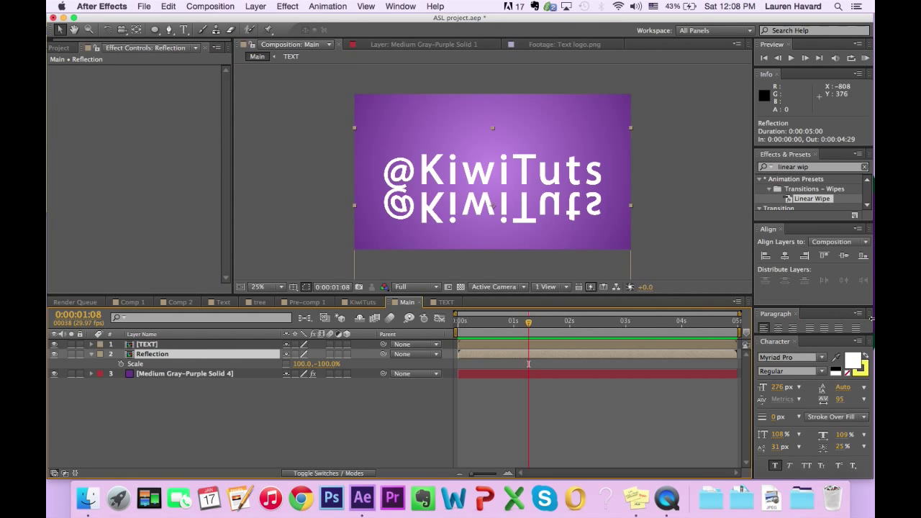
double_click(814, 199)
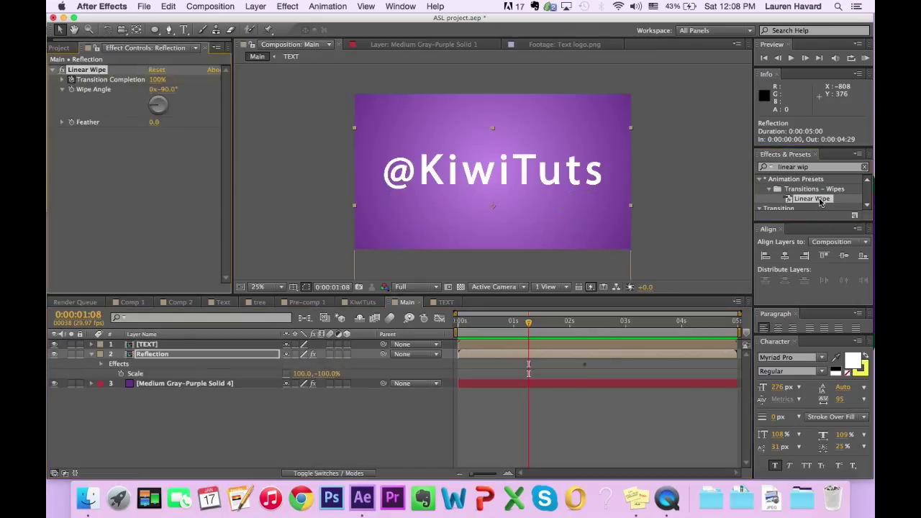
Set the Reflection layer's Linear Wipe to a Wipe Angle of 180° and a Transition Completion of 50%
click(167, 90)
text(180)
key(Return)
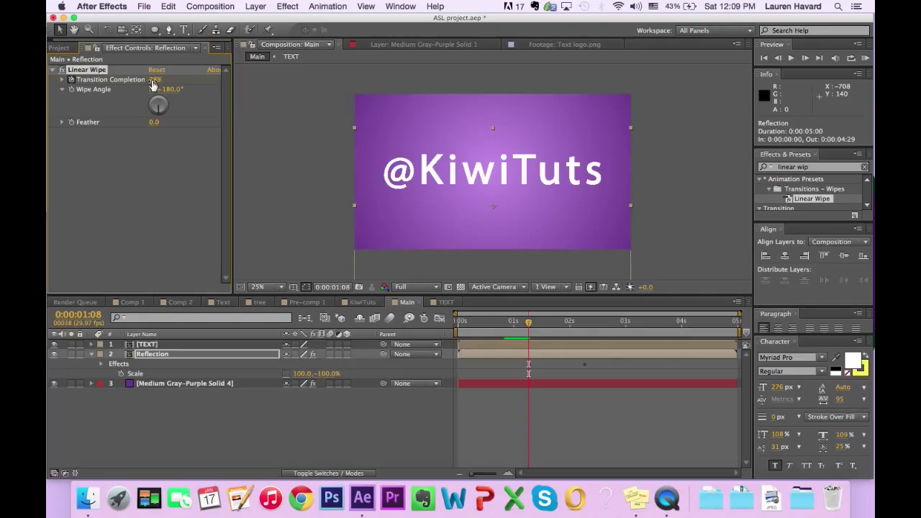
mouse_move(155, 84)
mouse_down()
mouse_move(132, 84)
mouse_move(158, 84)
mouse_up()
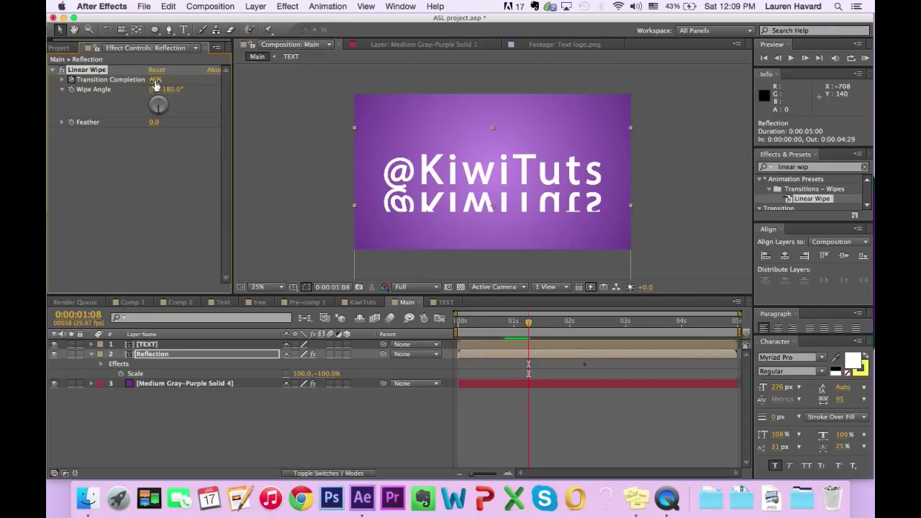
click(156, 81)
text(50)
key(Return)
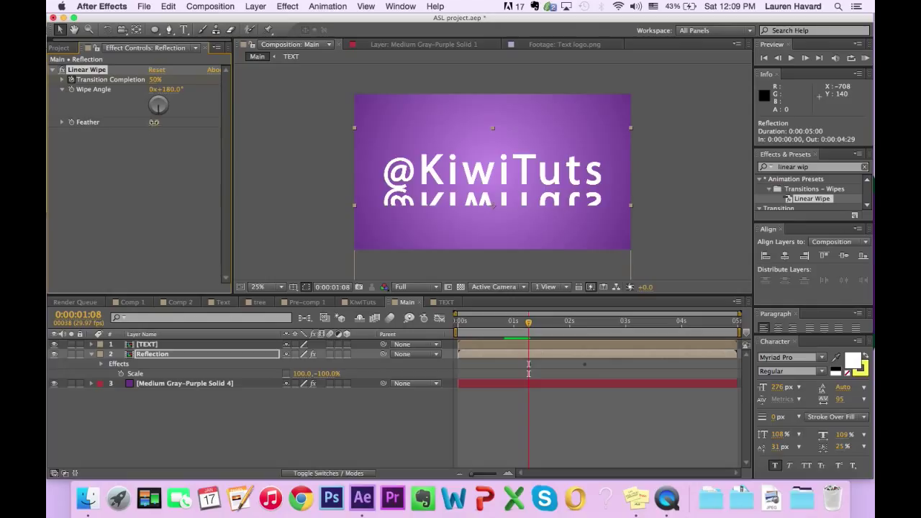
Soften the Linear Wipe with a Feather of 150 and set its Transition Completion to 55%
mouse_move(157, 123)
mouse_down()
mouse_move(179, 127)
mouse_move(153, 122)
mouse_move(175, 123)
mouse_move(153, 126)
mouse_move(167, 125)
mouse_up()
click(154, 80)
text(55)
key(Return)
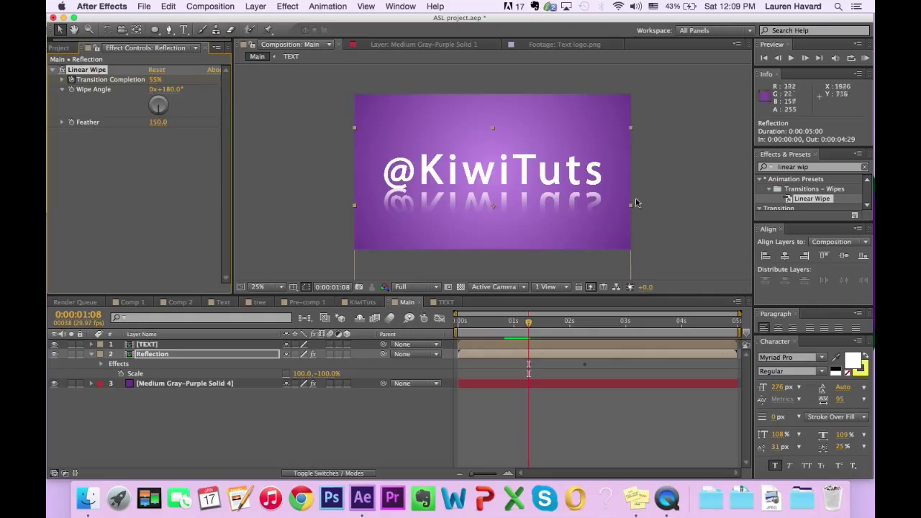
Add a Gaussian Blur with Blurriness 11.6 to the Reflection layer and lower the layer's Opacity to 65%
click(814, 167)
text(gaussi)
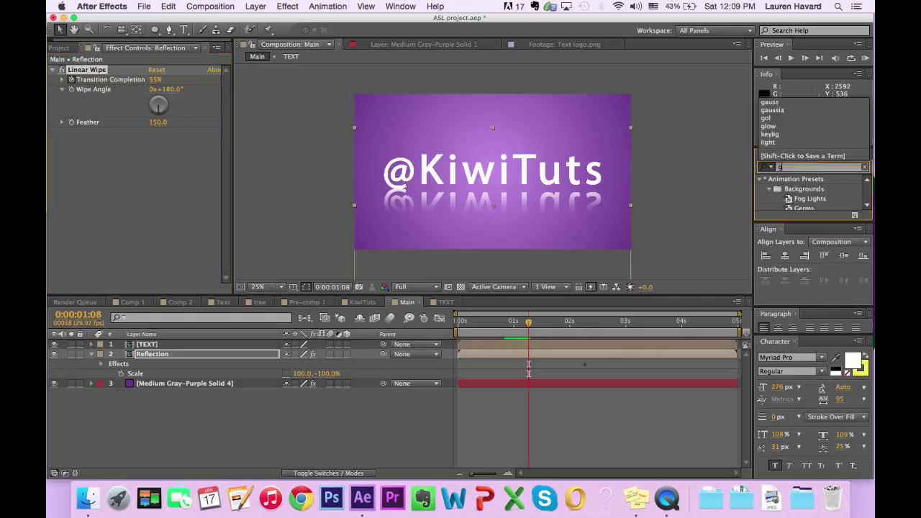
double_click(804, 189)
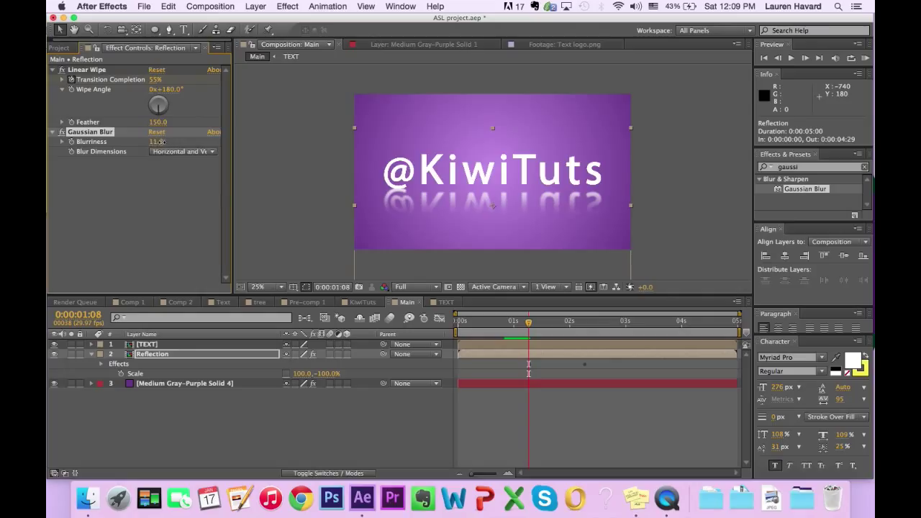
key(t)
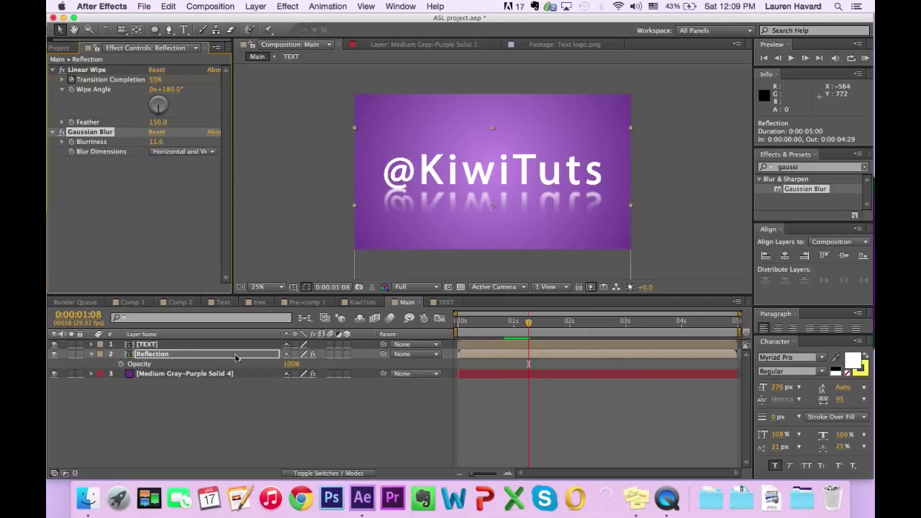
drag(298, 369, 275, 367)
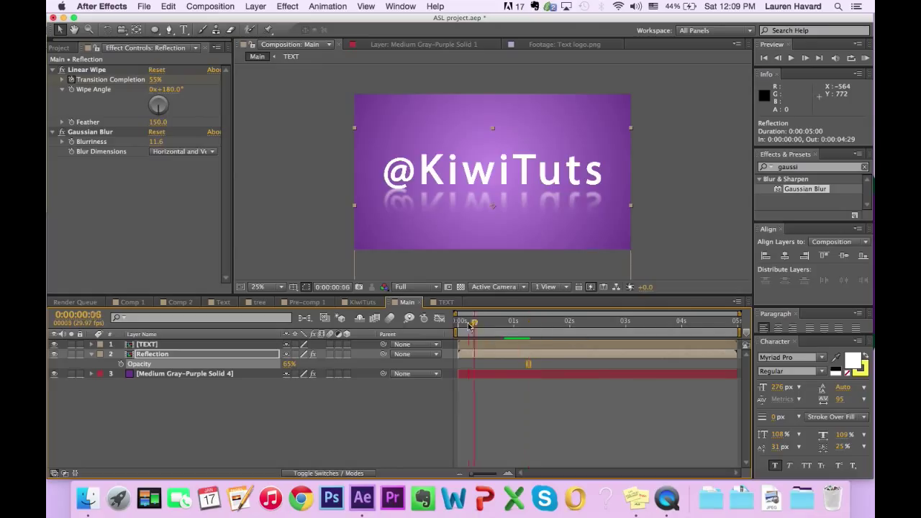
Preview the Main composition from 0 seconds and reveal the Reflection layer's Linear Wipe keyframes
click(458, 325)
key(space)
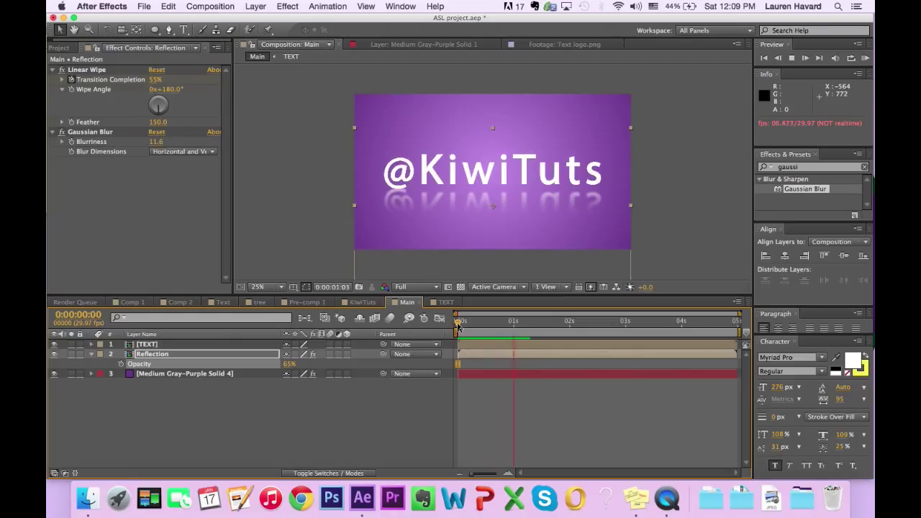
key(space)
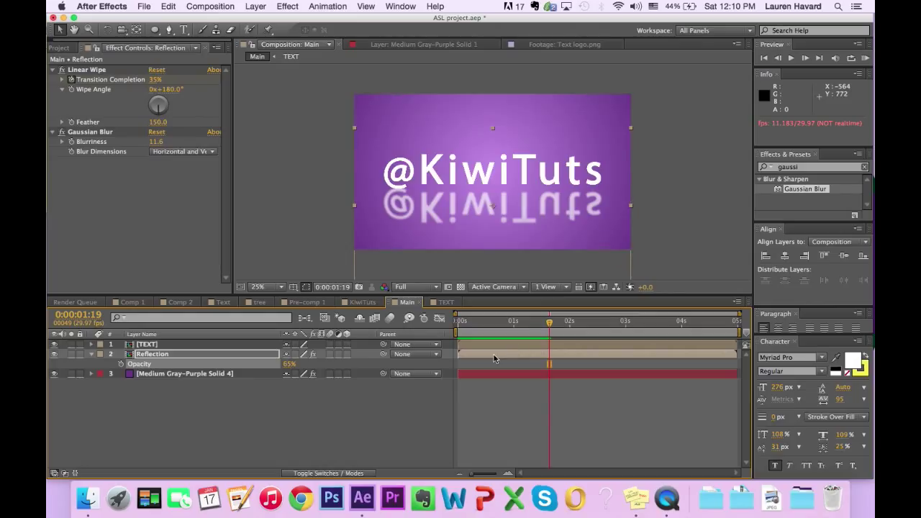
key(u)
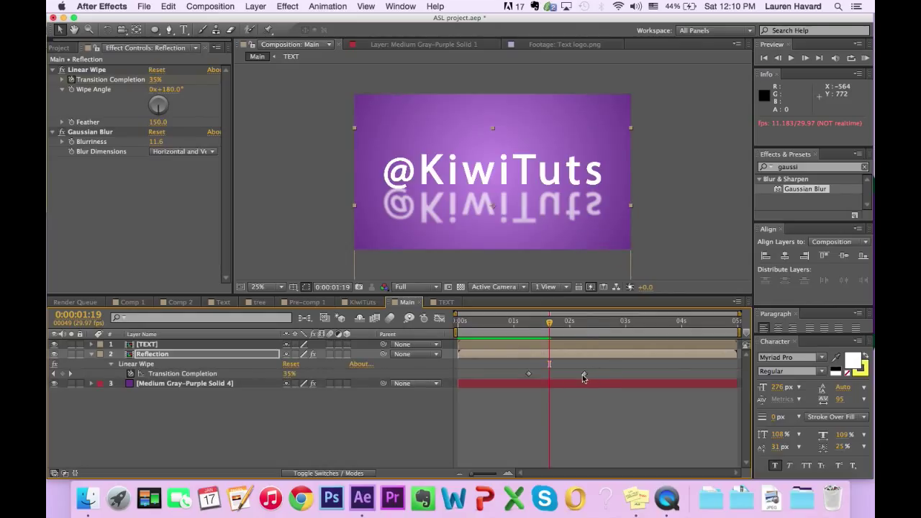
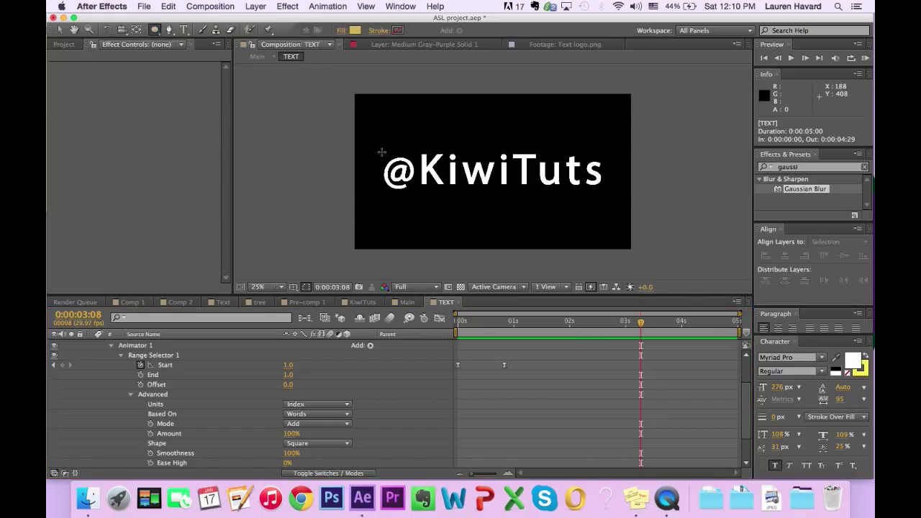
drag(381, 150, 464, 182)
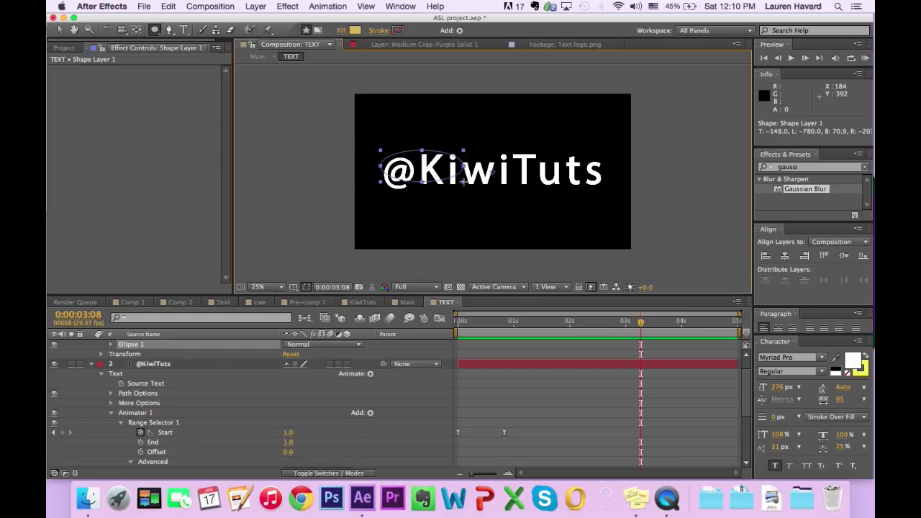
key(super+z)
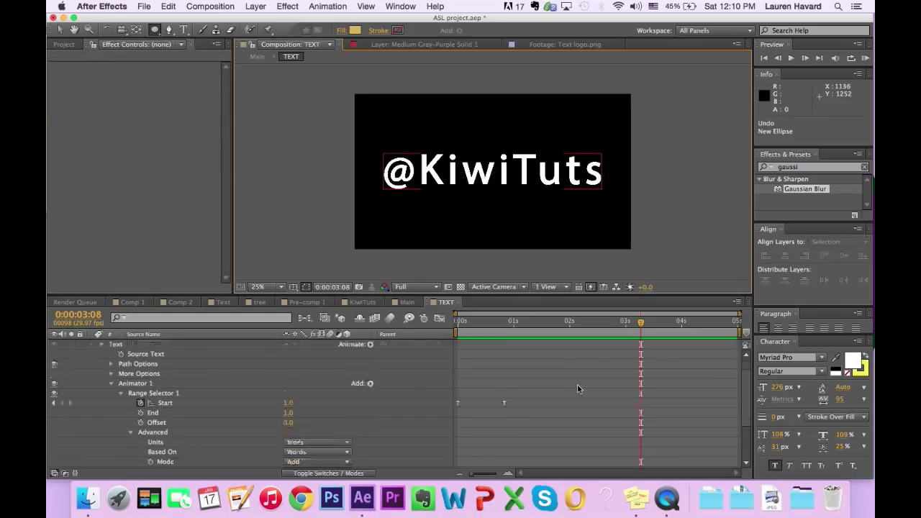
scroll(577, 389, up, 2)
click(528, 344)
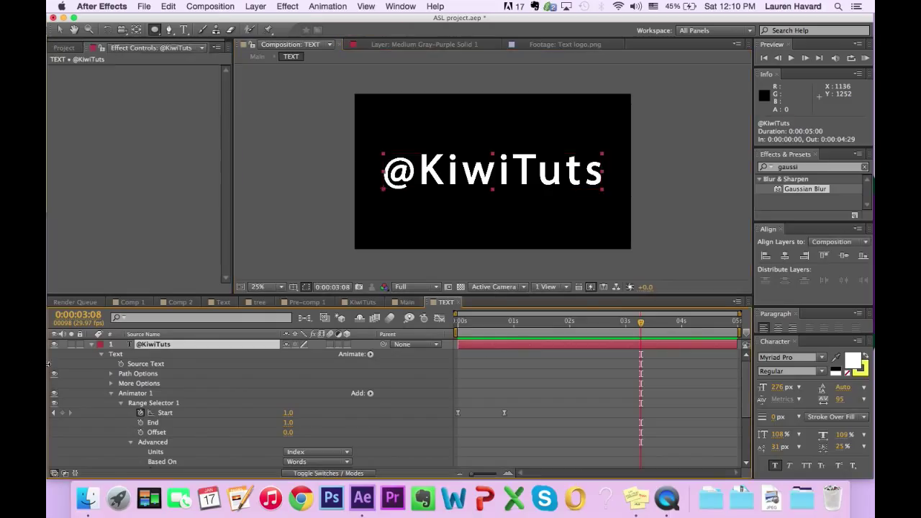
click(93, 344)
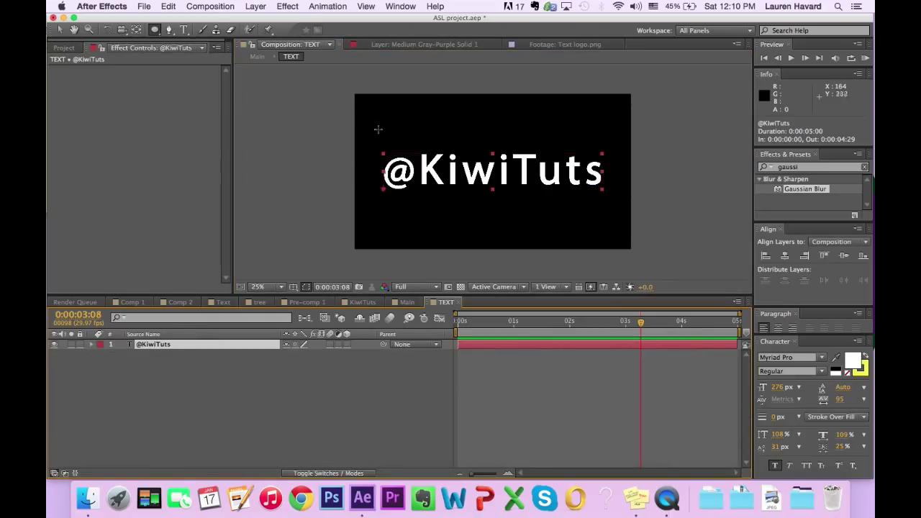
mouse_move(370, 148)
mouse_down()
mouse_move(524, 186)
mouse_move(610, 182)
mouse_move(624, 206)
mouse_up()
key(v)
drag(499, 208, 492, 203)
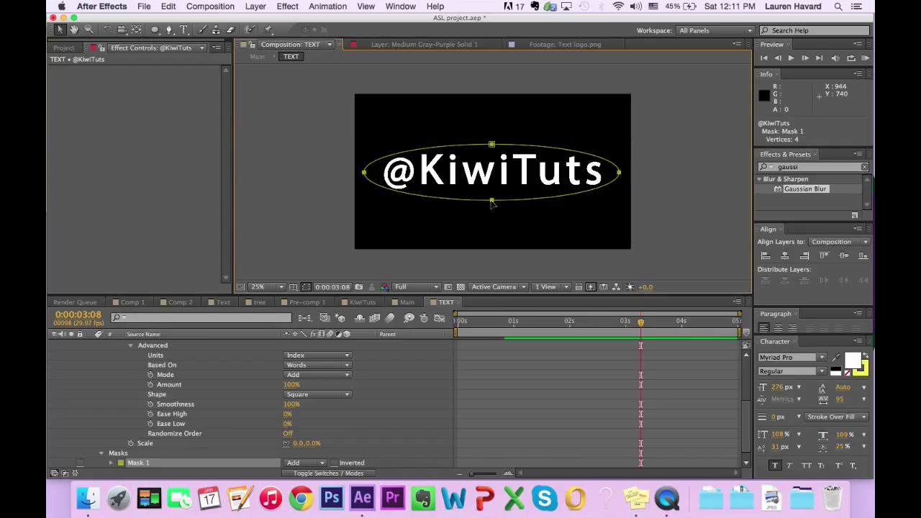
Animate Mask 1's path from enclosing the text at 0:00:03:08 to beyond the text's right end at 0:00:04:03
scroll(360, 396, down, 1)
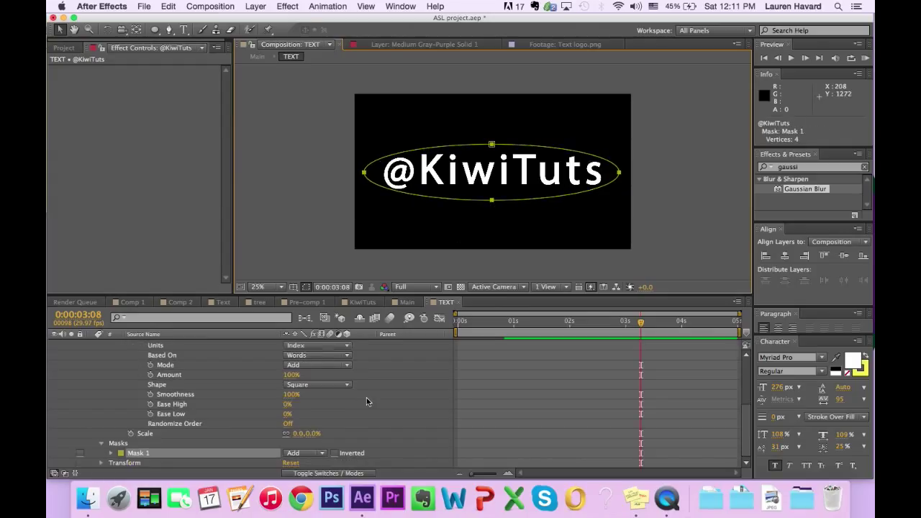
click(111, 453)
click(130, 434)
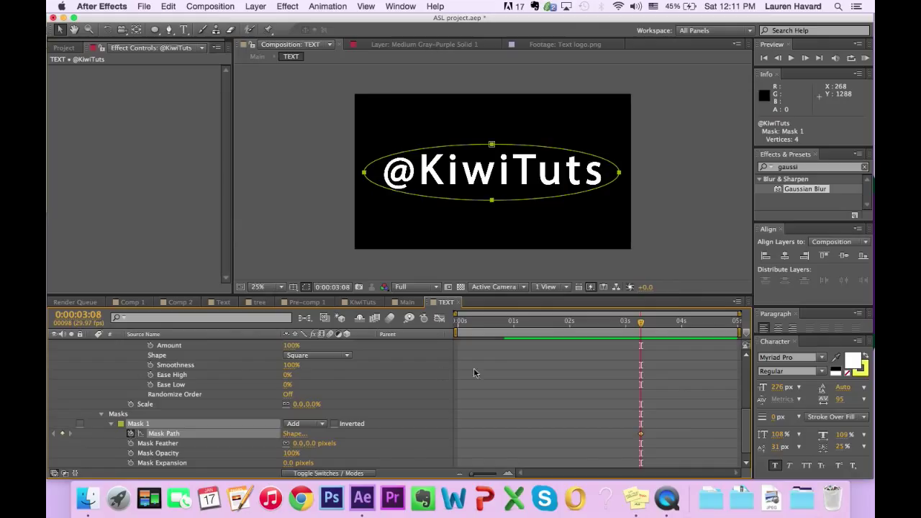
drag(641, 325, 688, 321)
drag(365, 175, 623, 157)
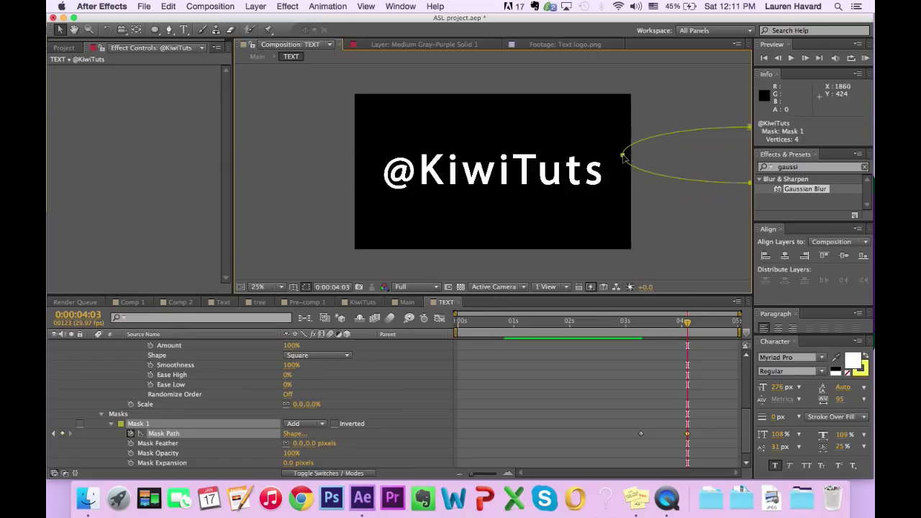
key(super+z)
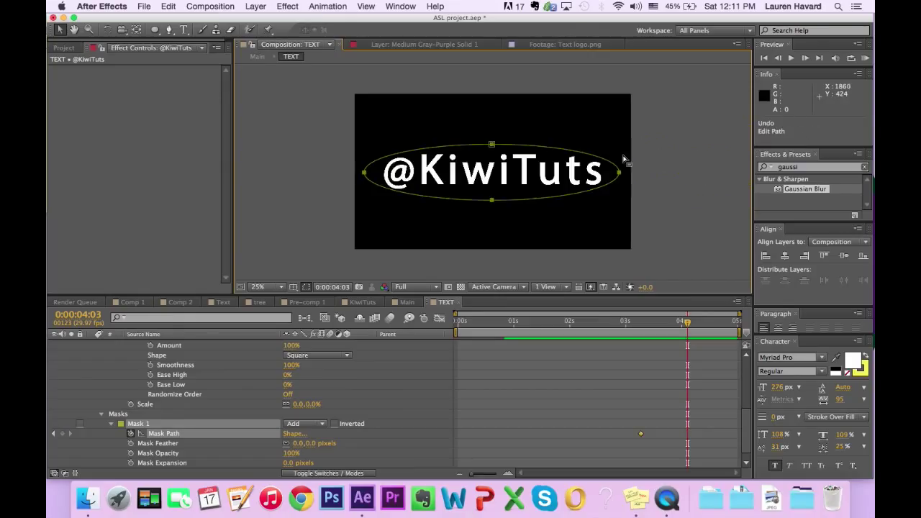
drag(364, 175, 646, 168)
Check the mask at 0:00:03:19 and set Mask 1's Feather to 143 pixels
drag(666, 333, 662, 333)
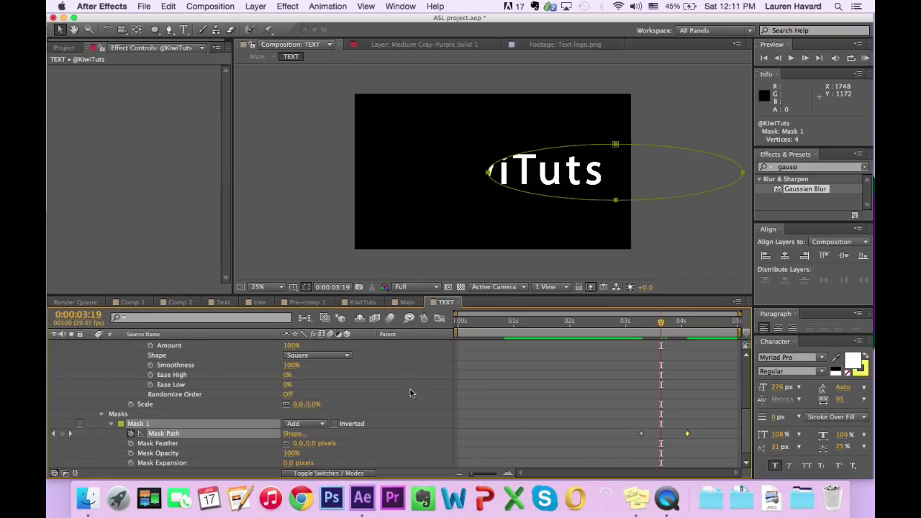
scroll(290, 430, down, 1)
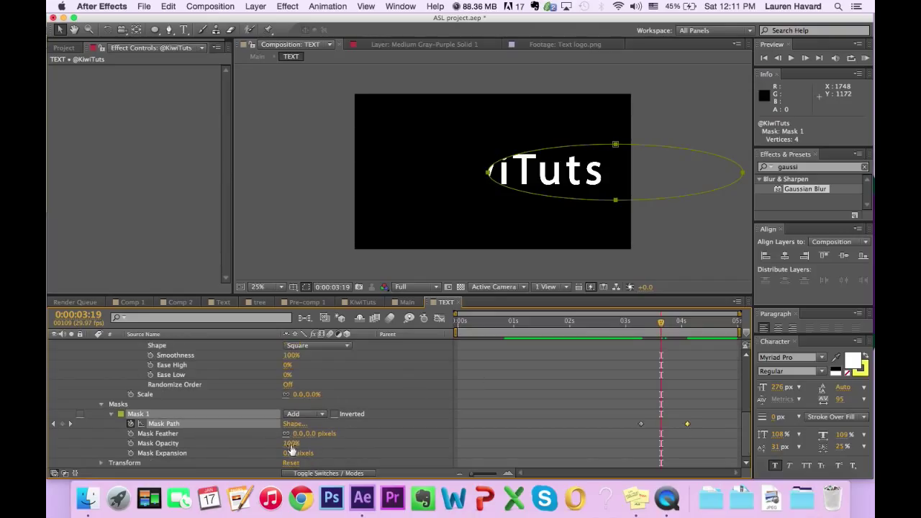
drag(296, 433, 317, 437)
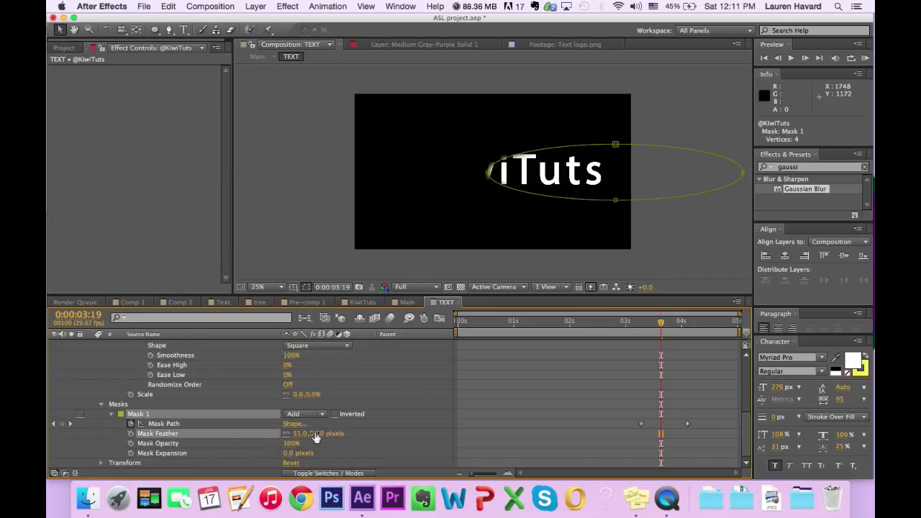
drag(322, 439, 347, 434)
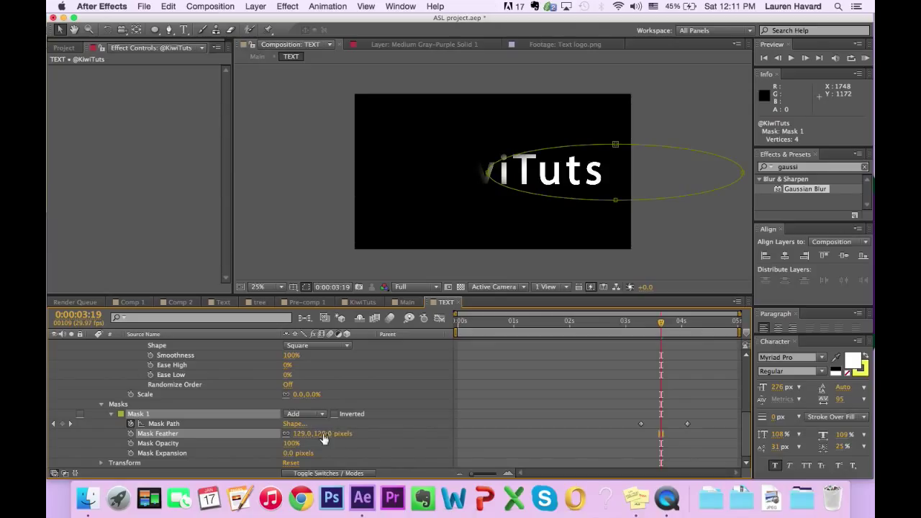
Preview the masked text's disappearance in the TEXT composition from 0:00:02:21
click(633, 324)
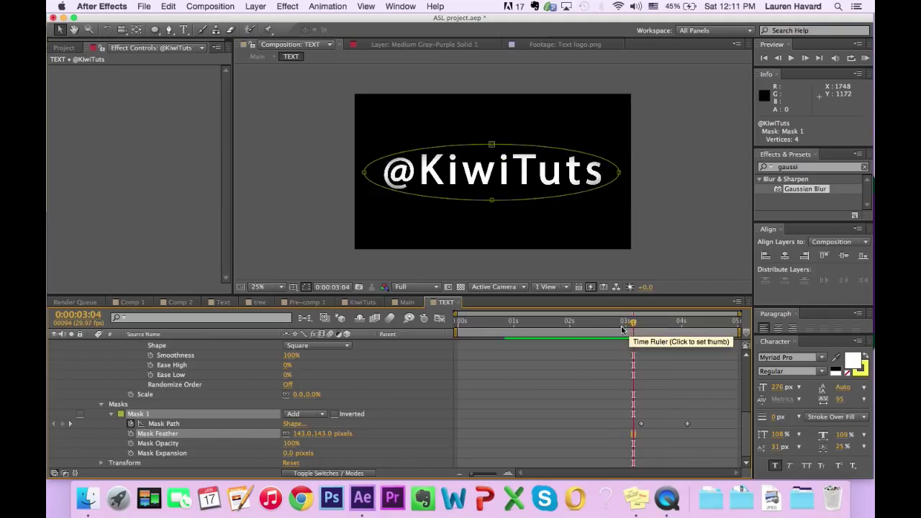
click(609, 333)
click(601, 375)
key(space)
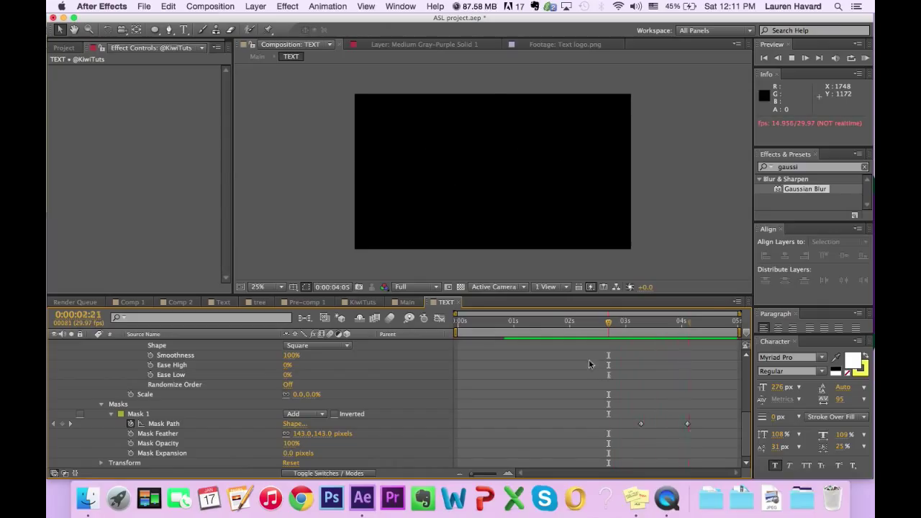
key(space)
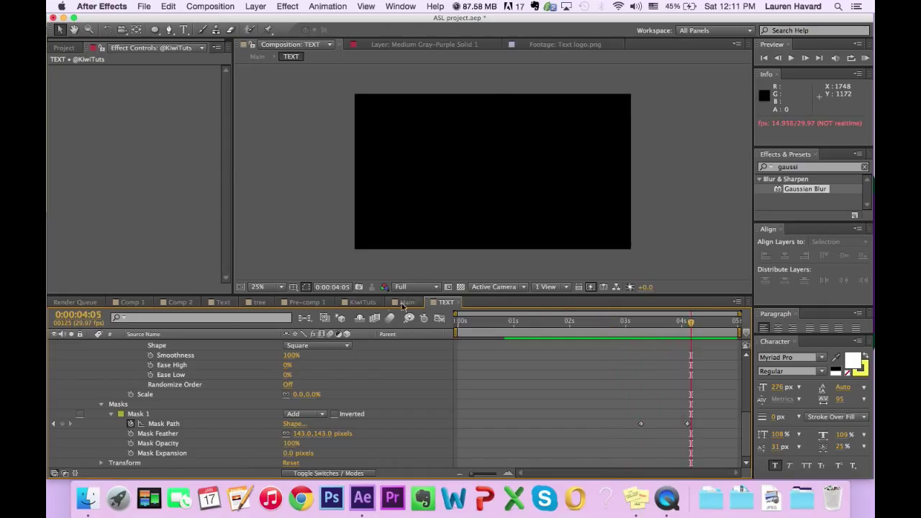
Play the Main composition from the start to review the finished text and reflection animation through the wipe-out
click(403, 302)
key(Home)
key(space)
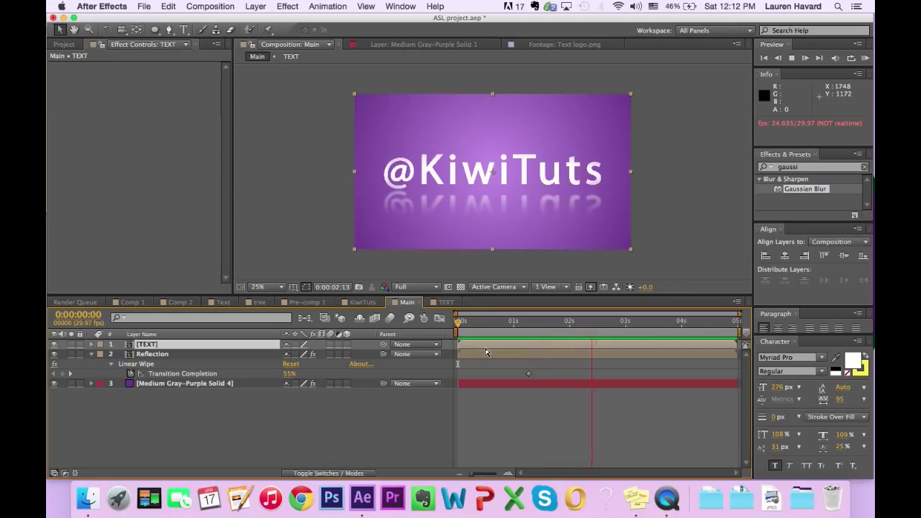
key(space)
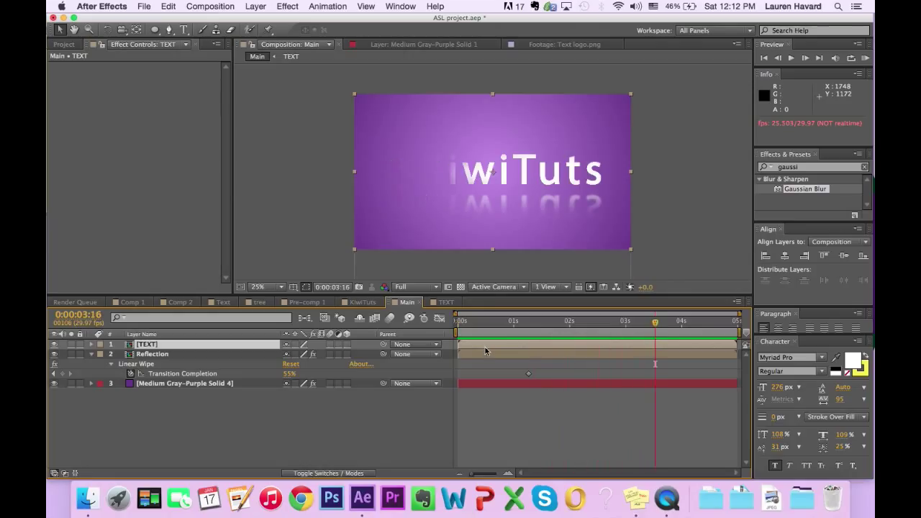
click(698, 242)
key(space)
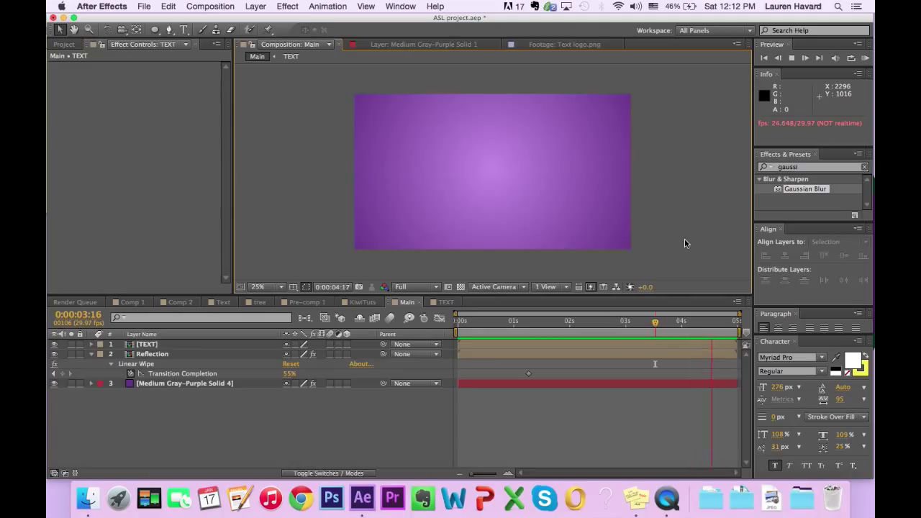